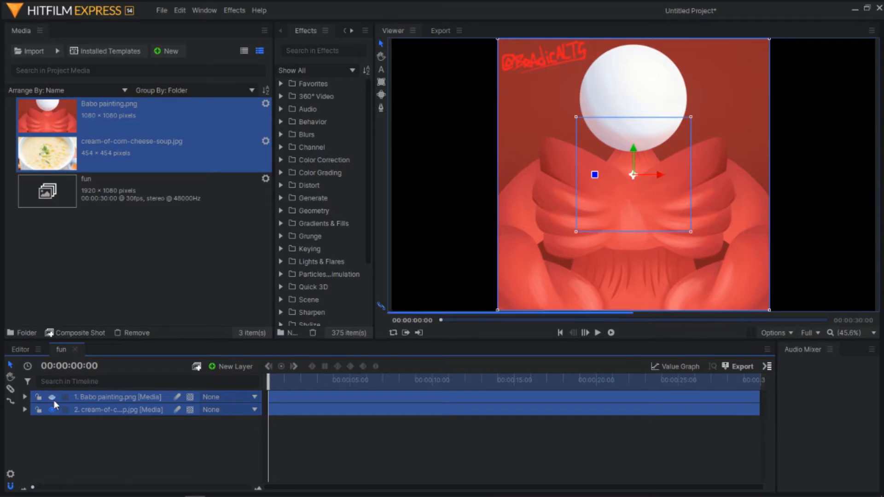
Hide the Babo painting layer and fit the cream-of-corn soup layer to the frame height.
left_click(51, 405)
left_click(52, 409)
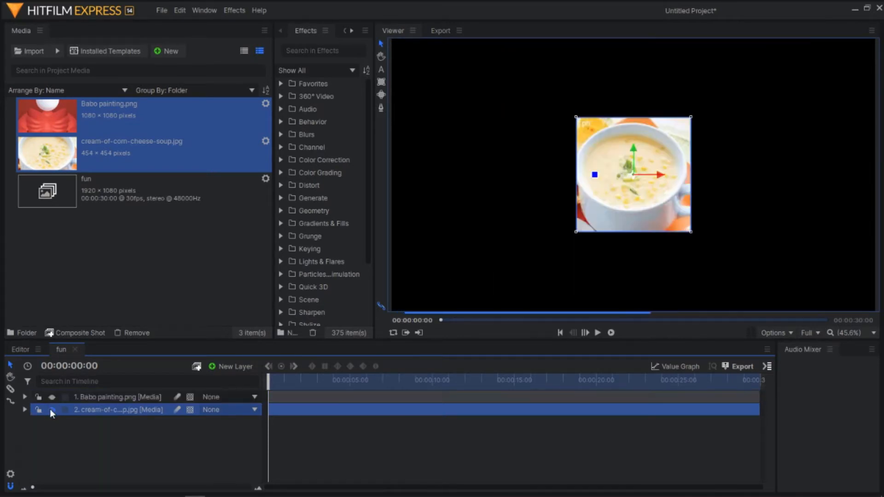
right_click(129, 412)
mouse_move(227, 184)
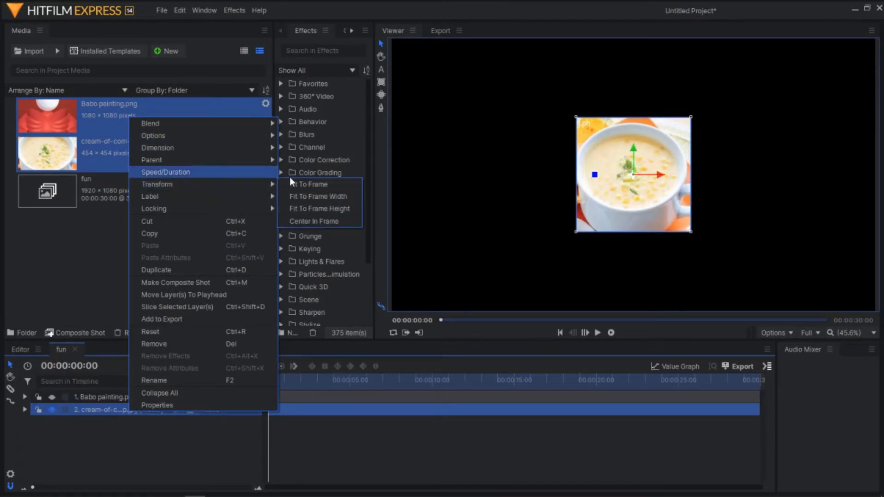
left_click(319, 207)
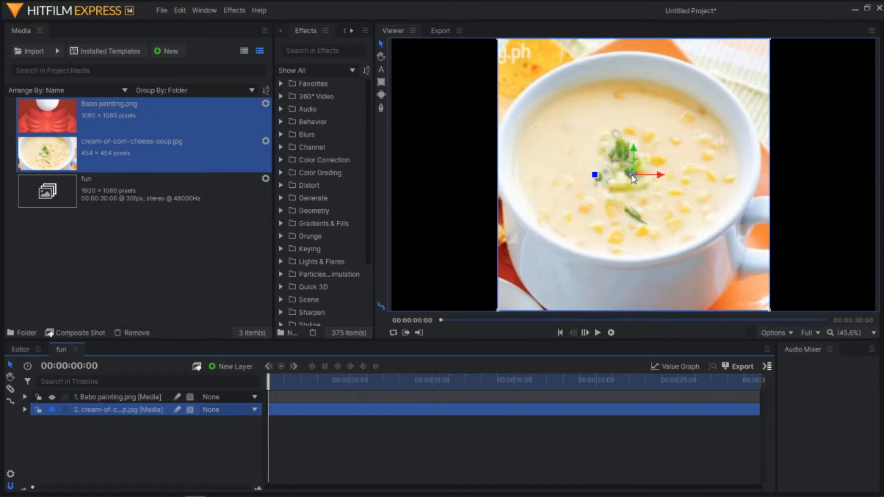
Trim both layers to about 15 seconds and move the soup layer to start where the Babo painting layer ends.
left_click(115, 399)
left_click(118, 414, "ctrl")
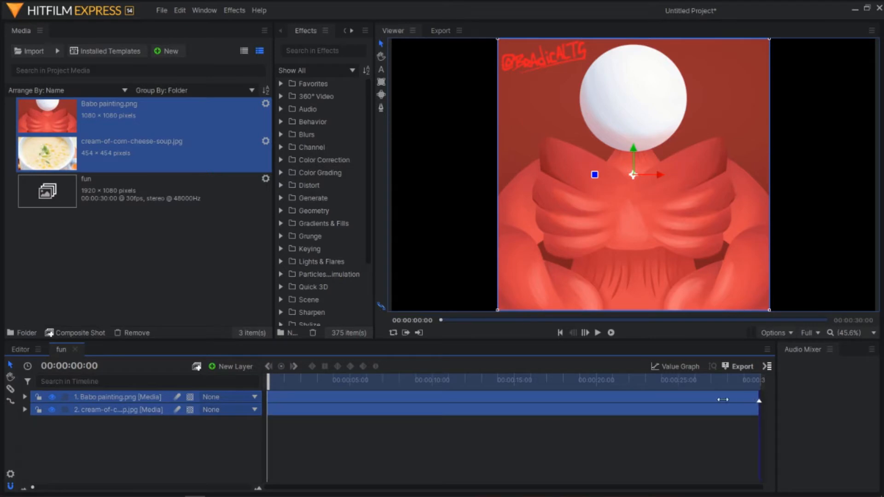
left_click_drag(723, 399, 511, 402)
left_click_drag(381, 414, 626, 413)
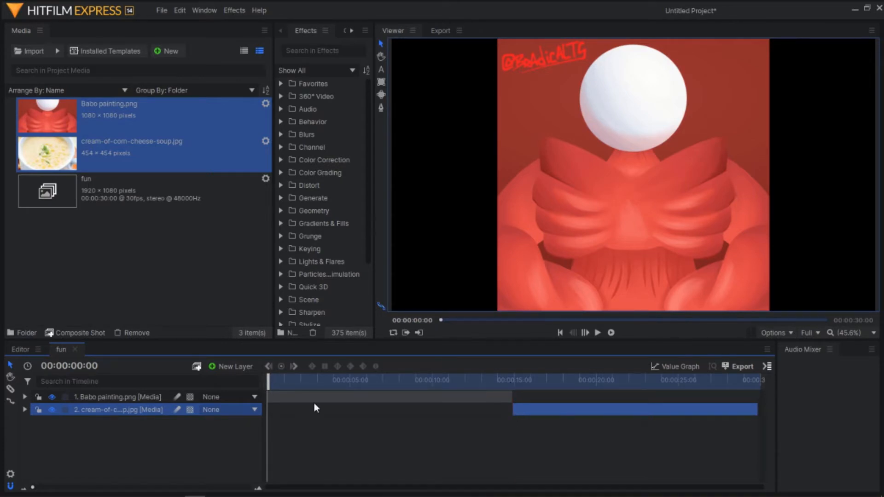
Place the soup image on the Editor timeline's Video 1 track, remove it, and return to the fun composite shot.
scroll(316, 408, "up", 3)
scroll(268, 386, "down", 3)
mouse_move(268, 386)
left_mouse_down()
mouse_move(769, 382)
mouse_move(198, 368)
mouse_move(376, 382)
mouse_move(262, 373)
left_mouse_up()
left_click(197, 369)
left_click(114, 153)
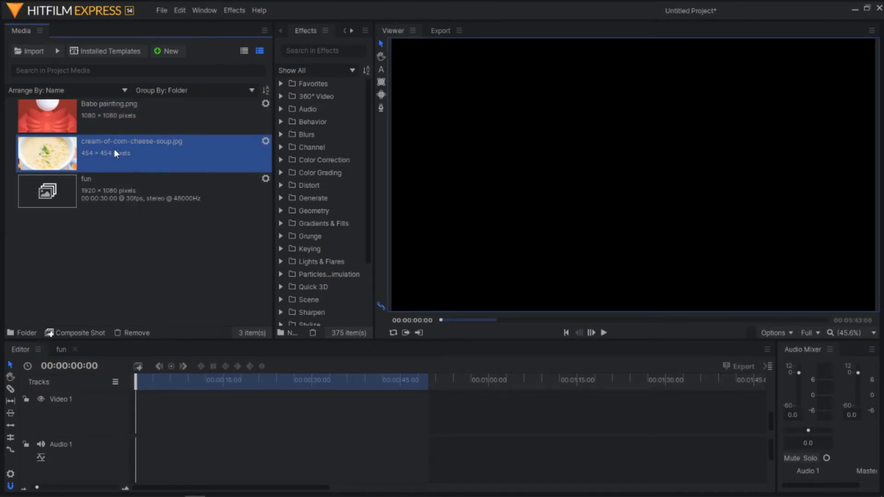
left_click_drag(114, 153, 732, 415)
right_click(562, 399)
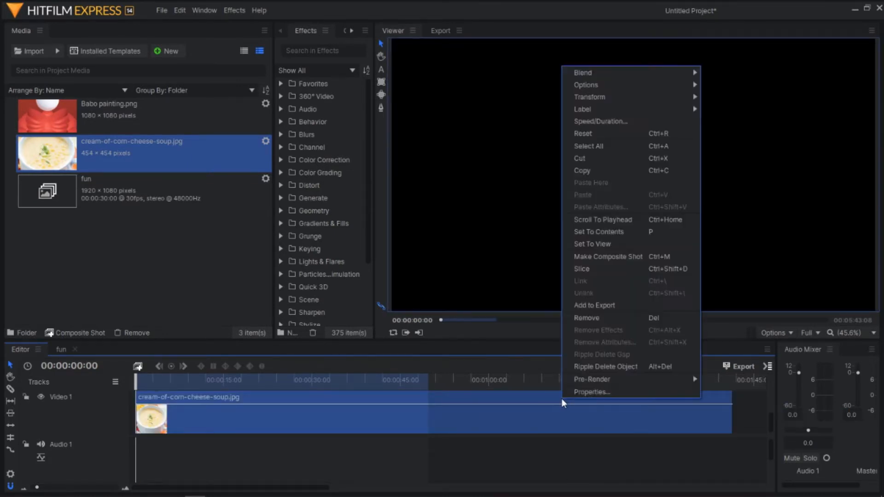
left_click(594, 316)
left_click(61, 349)
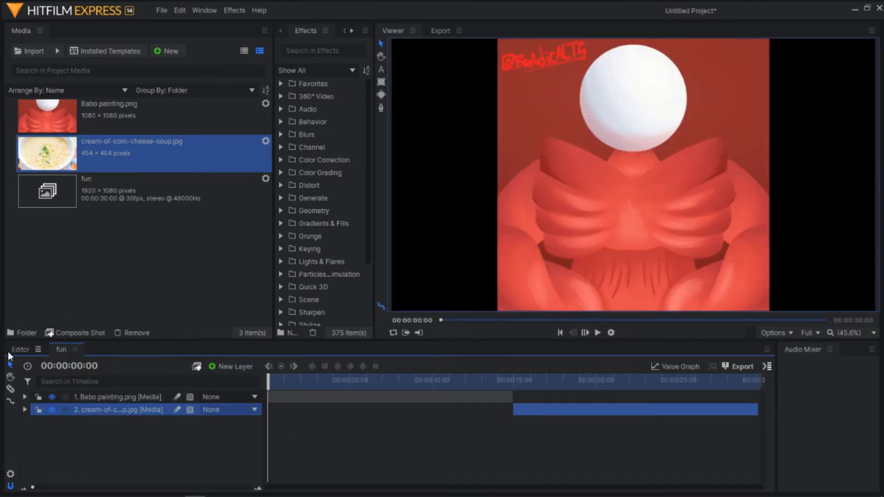
left_click(20, 350)
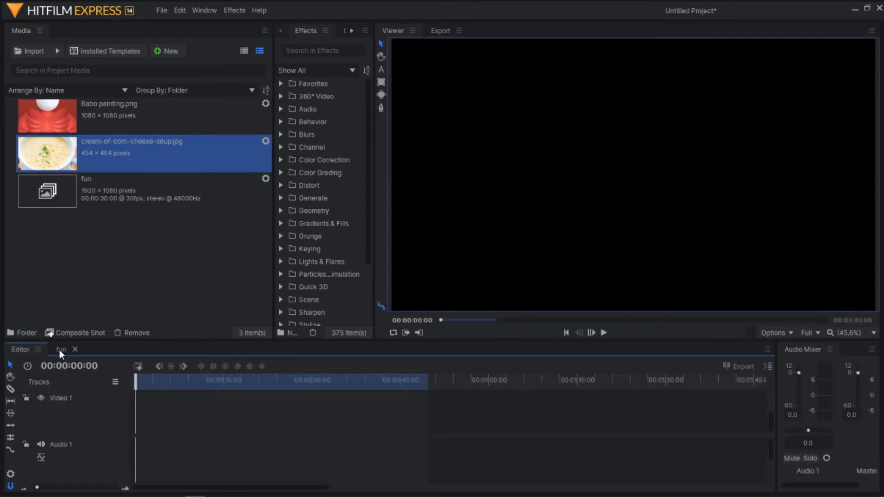
left_click(60, 349)
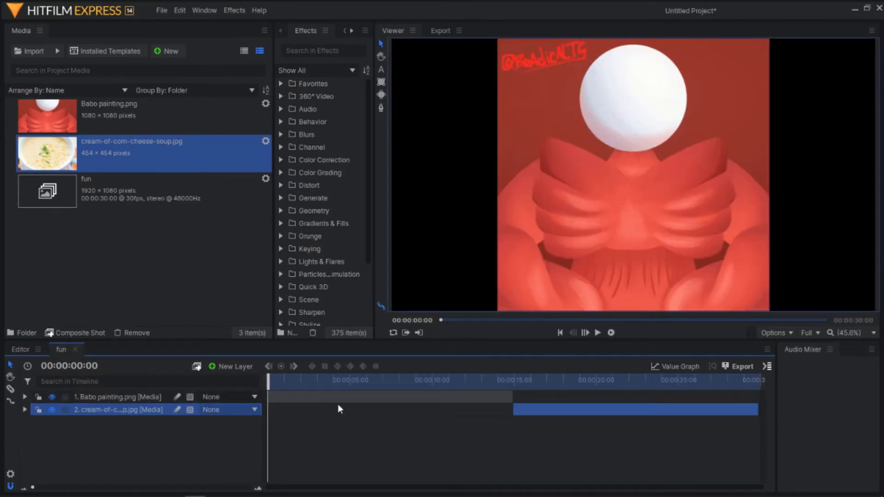
Expand the Transform properties of the Babo painting layer.
left_click(24, 397)
left_click(35, 433)
scroll(114, 411, "down", 3)
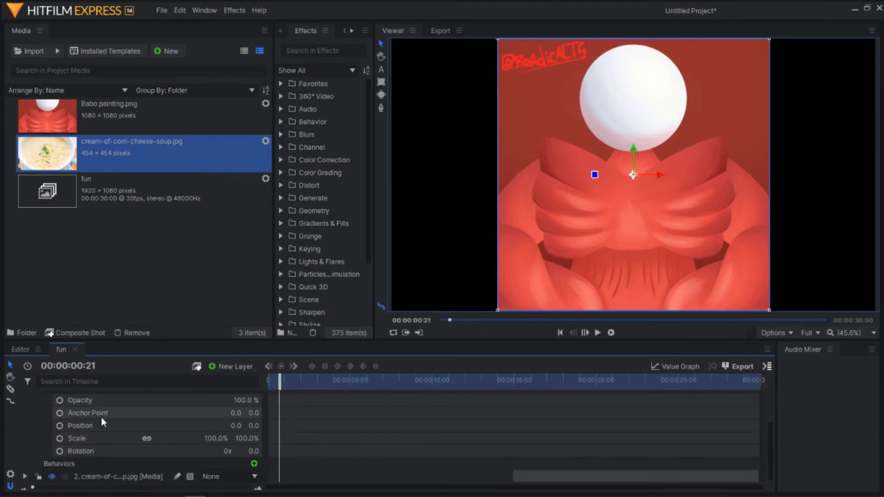
Try lowering the Babo painting layer's opacity and undo the change.
left_click(98, 399)
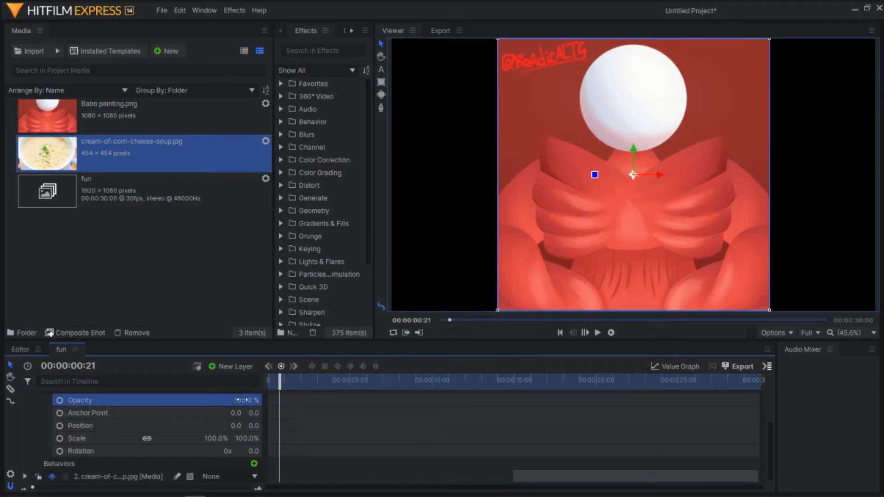
mouse_move(242, 401)
left_mouse_down()
mouse_move(196, 400)
mouse_move(244, 400)
mouse_move(216, 412)
mouse_move(27, 412)
left_mouse_up()
key("ctrl+z")
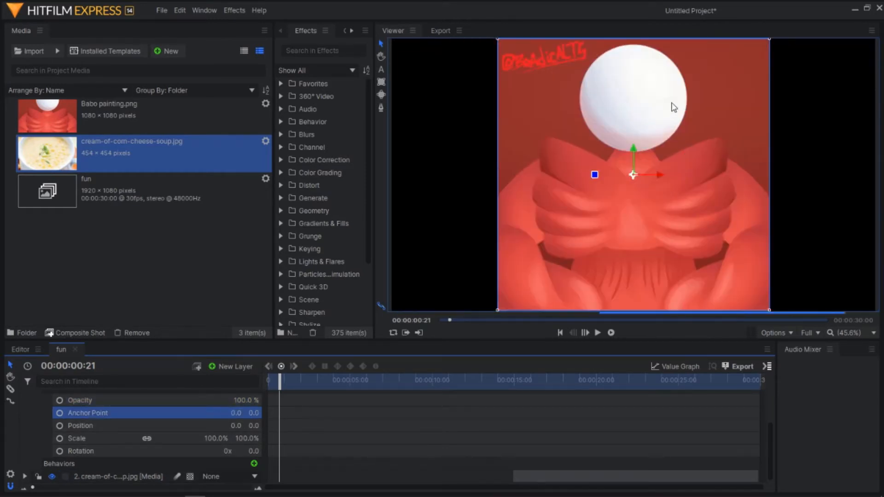
Try shifting the Babo painting layer's anchor point and position, undoing each change.
mouse_move(631, 150)
left_mouse_down()
mouse_move(632, 132)
mouse_move(587, 172)
left_mouse_up()
key("ctrl+z")
mouse_move(245, 414)
left_mouse_down()
mouse_move(185, 413)
mouse_move(318, 413)
mouse_move(138, 414)
mouse_move(258, 413)
mouse_move(231, 425)
mouse_move(318, 426)
mouse_move(195, 426)
left_mouse_up()
key("ctrl+z")
left_click(138, 425)
key("ctrl+z")
mouse_move(632, 174)
left_mouse_down()
mouse_move(588, 122)
mouse_move(575, 147)
left_mouse_up()
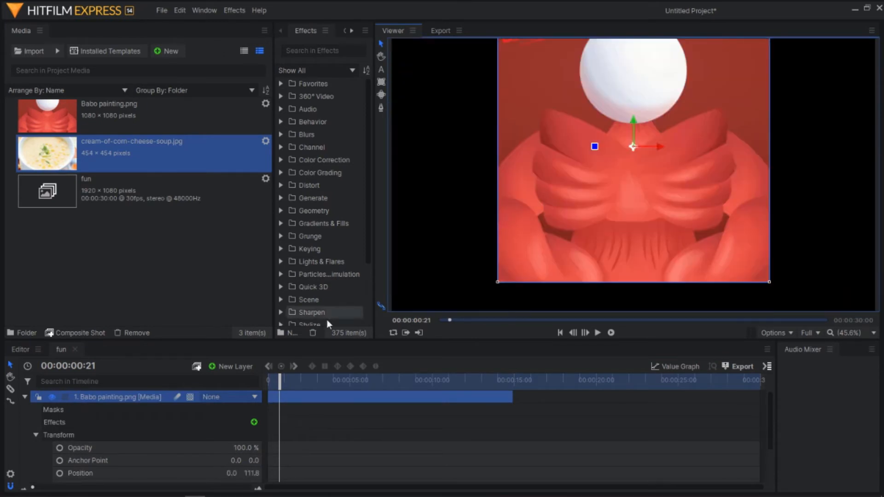
key("ctrl+z")
Try changing the Babo painting layer's scale and rotation, undoing each change.
scroll(237, 436, "down", 1)
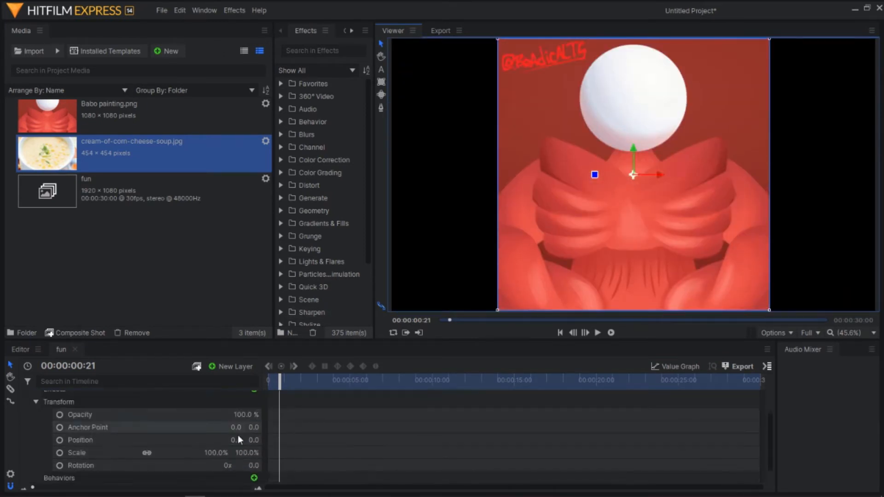
left_click(164, 441)
left_click(91, 453)
mouse_move(216, 453)
left_mouse_down()
mouse_move(92, 444)
mouse_move(235, 446)
mouse_move(245, 465)
mouse_move(94, 465)
left_mouse_up()
key("ctrl+z")
left_click_drag(189, 452, 251, 464)
key("ctrl+z")
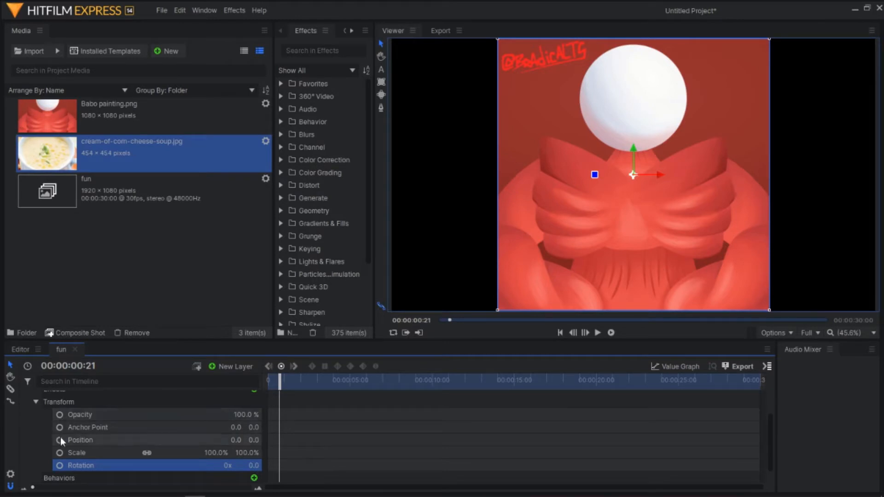
Add a scale keyframe to the Babo painting layer at 00:00:00:21, inspect it, and remove it.
left_click(60, 453)
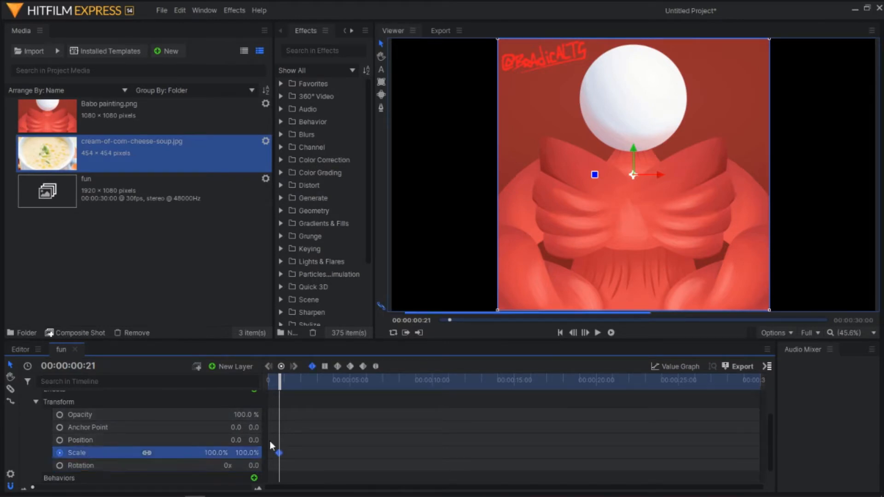
scroll(302, 447, "up", 3)
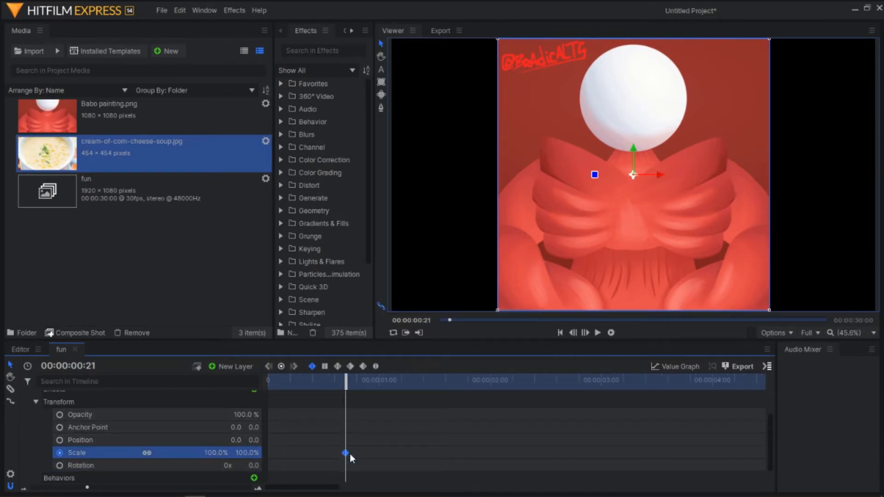
scroll(385, 422, "up", 3)
scroll(385, 422, "down", 4)
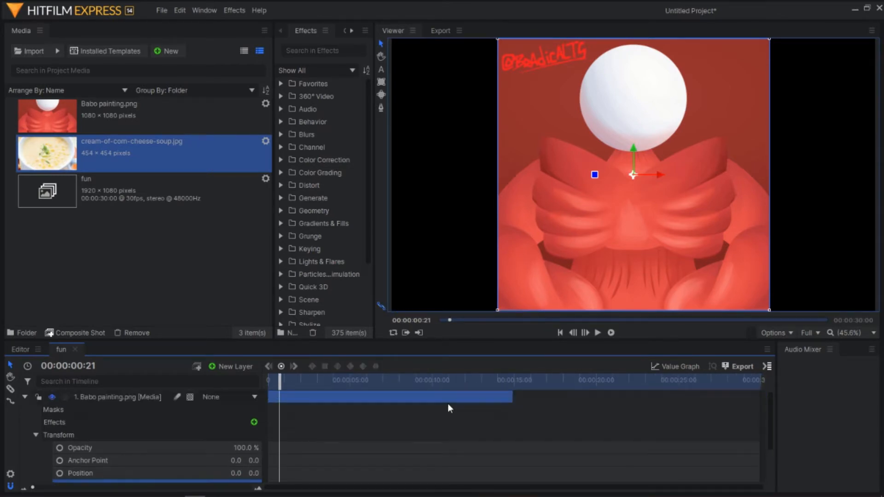
scroll(418, 406, "down", 2)
scroll(418, 407, "up", 2)
Add a 100% scale keyframe to the Babo painting layer at 00:00:13:07.
mouse_move(280, 385)
left_mouse_down()
mouse_move(419, 385)
mouse_move(207, 382)
mouse_move(687, 387)
mouse_move(458, 399)
mouse_move(549, 394)
mouse_move(276, 394)
mouse_move(558, 394)
mouse_move(361, 394)
mouse_move(466, 402)
mouse_move(428, 405)
mouse_move(485, 397)
left_mouse_up()
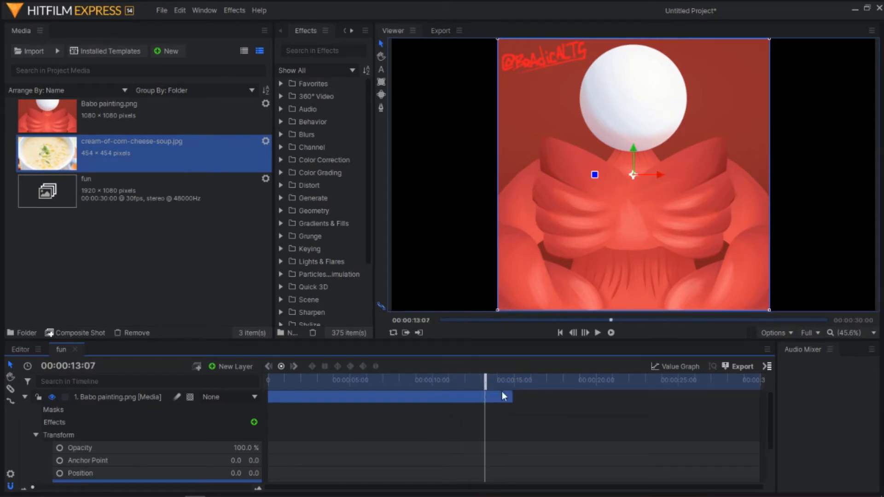
scroll(274, 461, "down", 2)
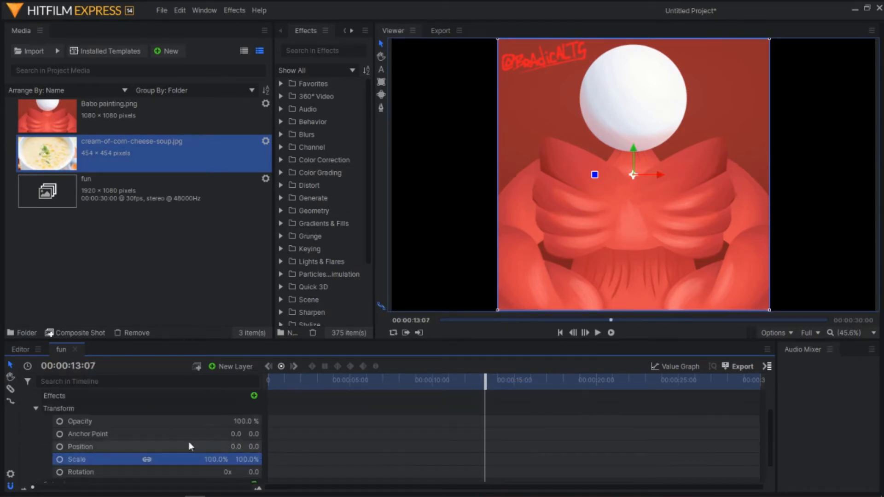
left_click(59, 459)
Set the Babo painting layer's scale to 0% at 00:00:00:00 and preview the animation.
left_click(270, 386)
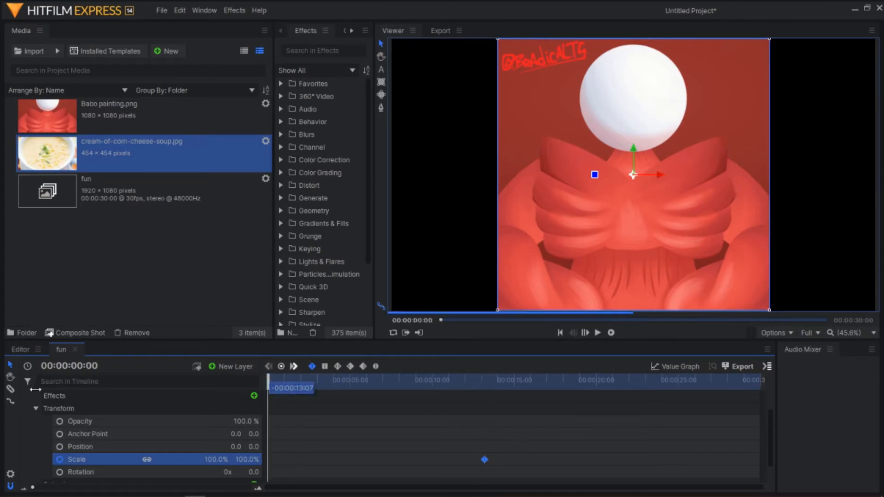
type("133")
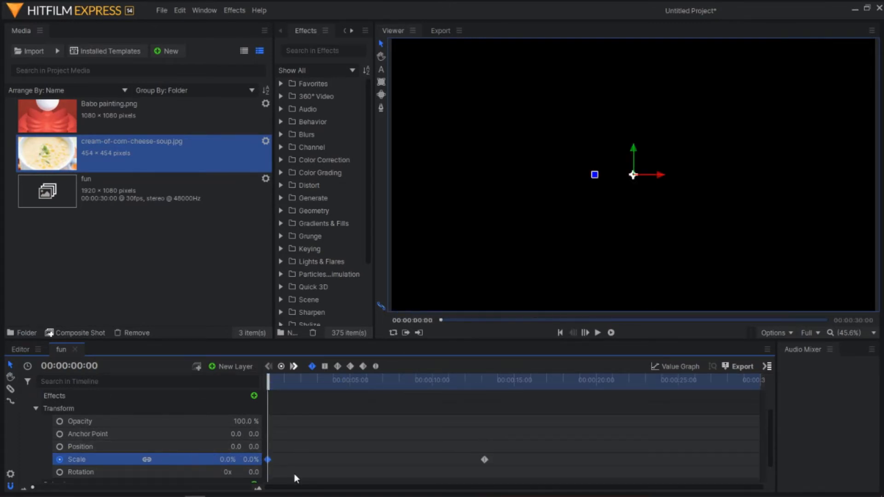
key("Return")
mouse_move(216, 460)
left_mouse_down()
mouse_move(240, 460)
mouse_move(224, 458)
left_mouse_up()
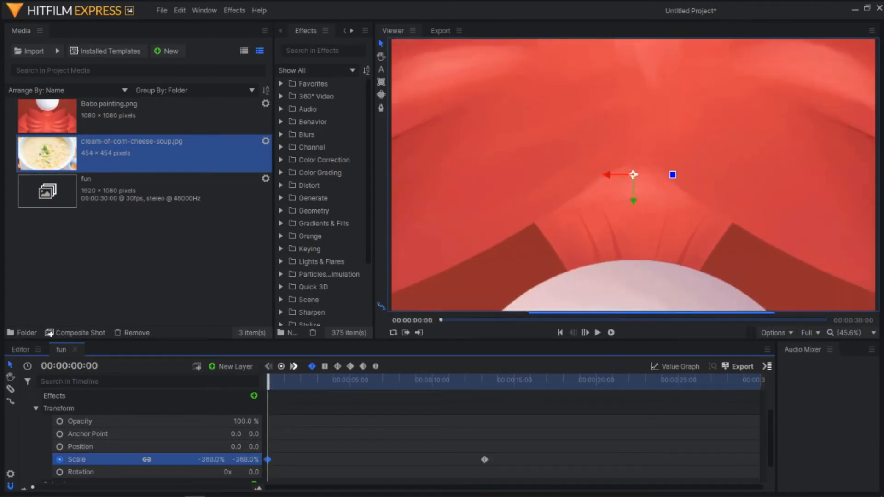
type("0")
key("Return")
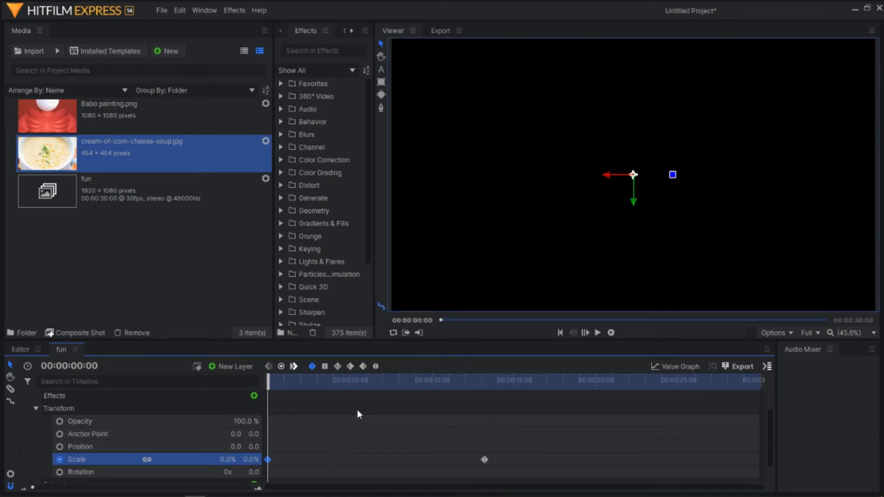
key("space")
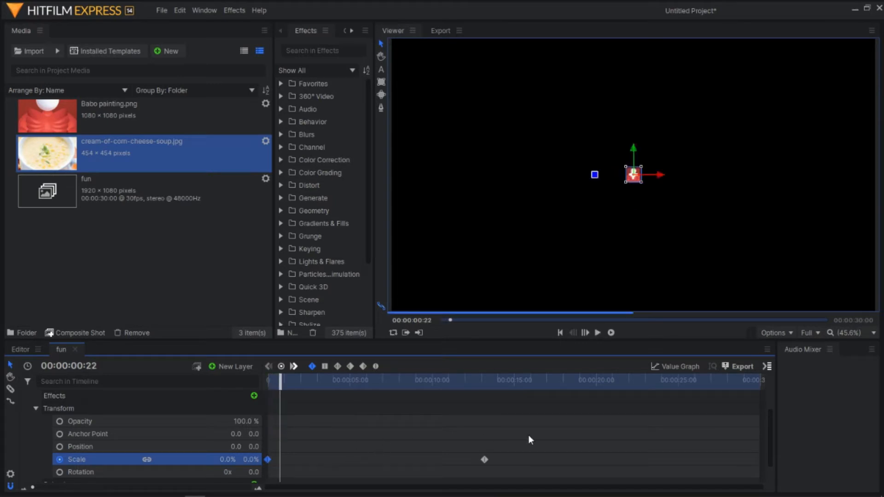
Convert both scale keyframes to Manual Bezier and reshape the scale curve with its handles in the value graph.
left_click_drag(529, 435, 266, 456)
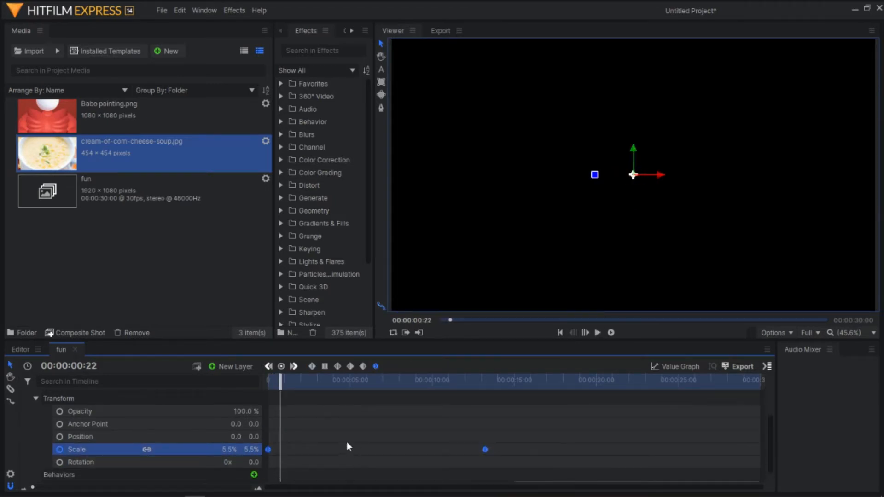
left_click(681, 367)
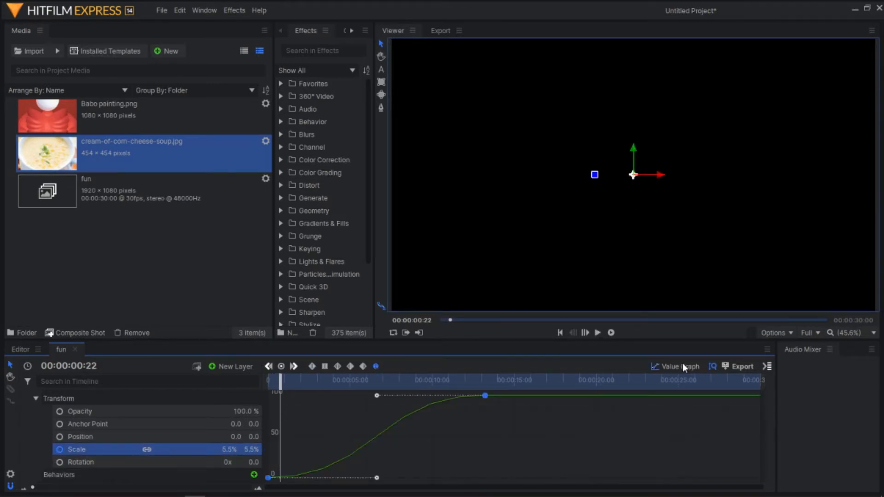
left_click_drag(370, 394, 431, 392)
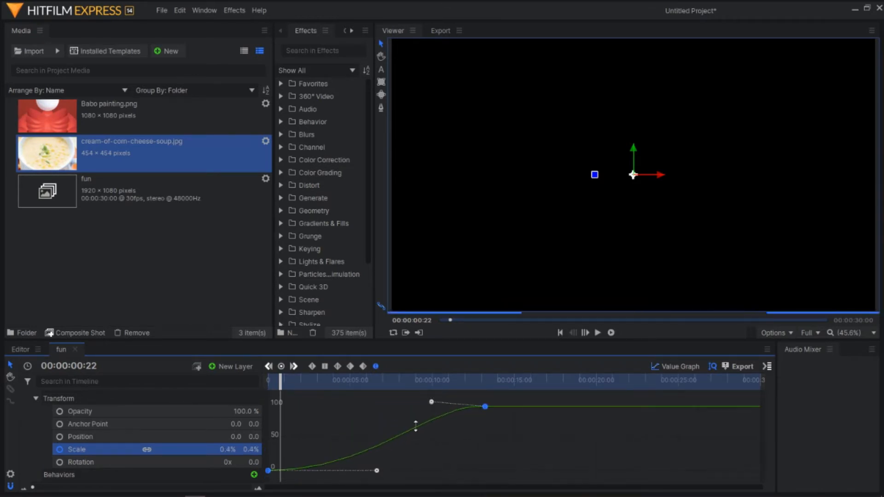
left_click_drag(375, 472, 376, 441)
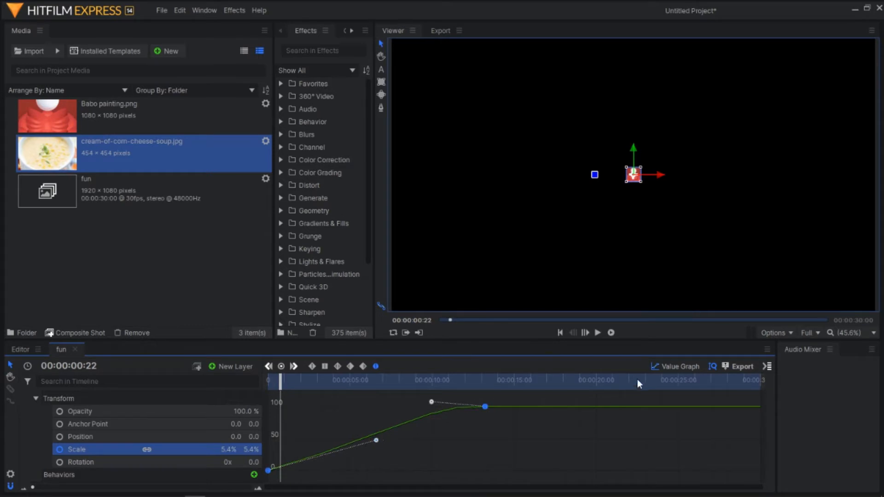
left_click(670, 367)
Play back the Babo painting layer's eased scale animation.
key("space")
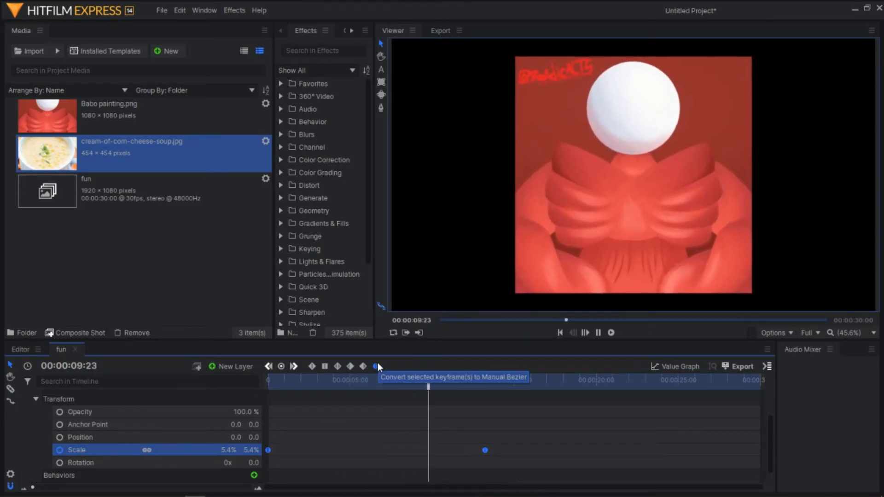
key("space")
left_click_drag(593, 422, 424, 435)
scroll(424, 435, "up", 3)
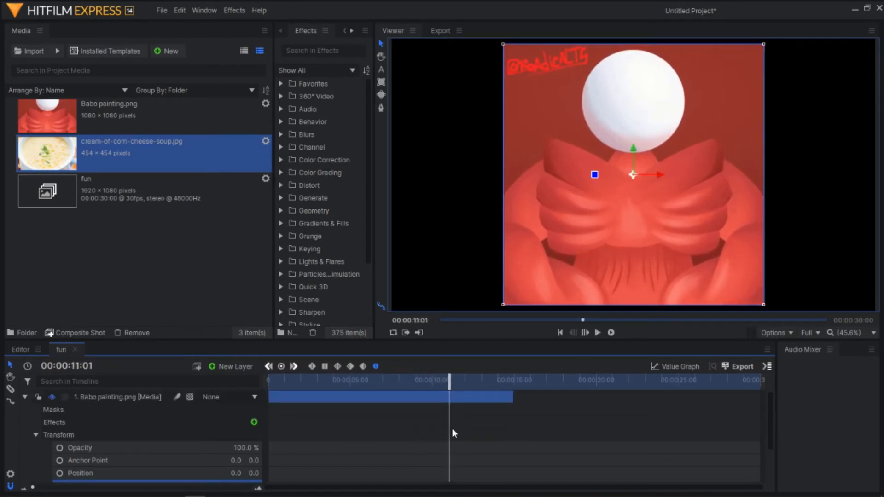
Extend the Babo painting layer's duration to about 17 seconds and select its Scale property again.
left_click(25, 397)
left_click_drag(512, 398, 549, 398)
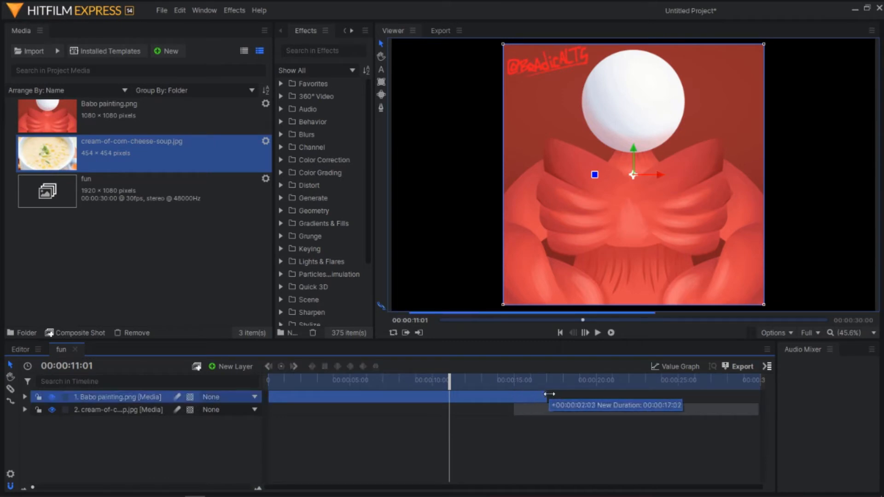
left_click(25, 397)
scroll(526, 416, "down", 3)
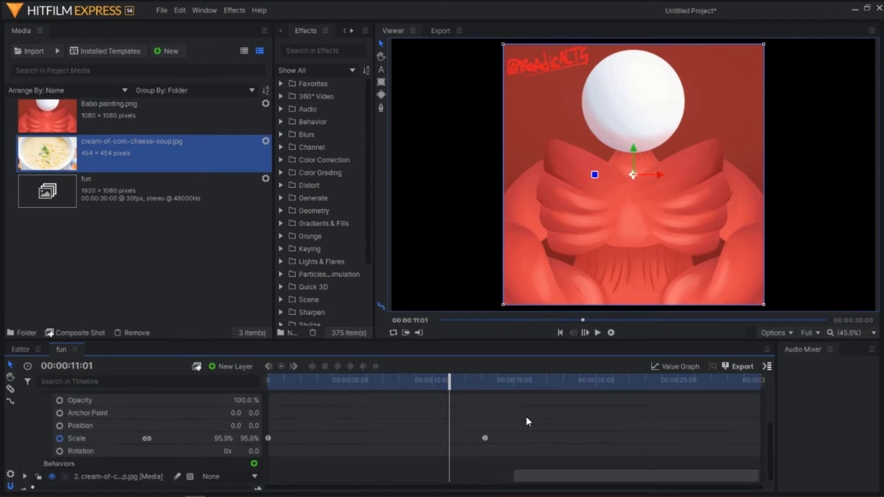
left_click(84, 434)
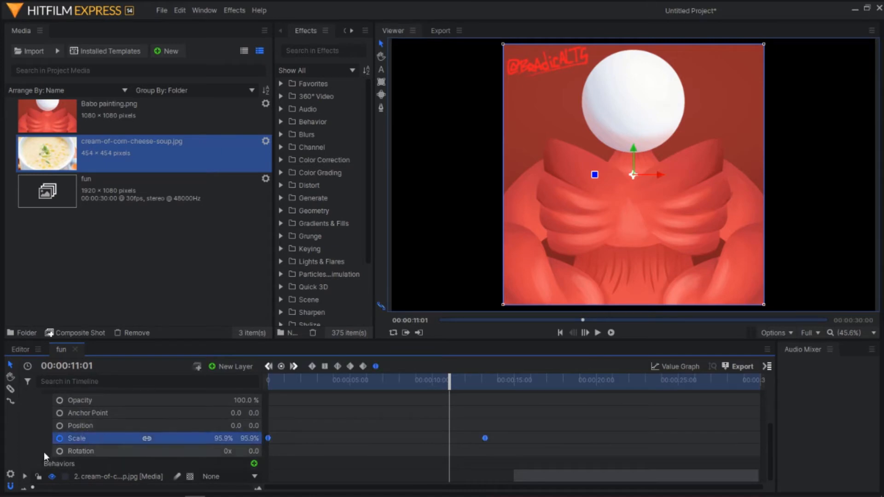
left_click(79, 426)
left_click(94, 446)
left_click(87, 415)
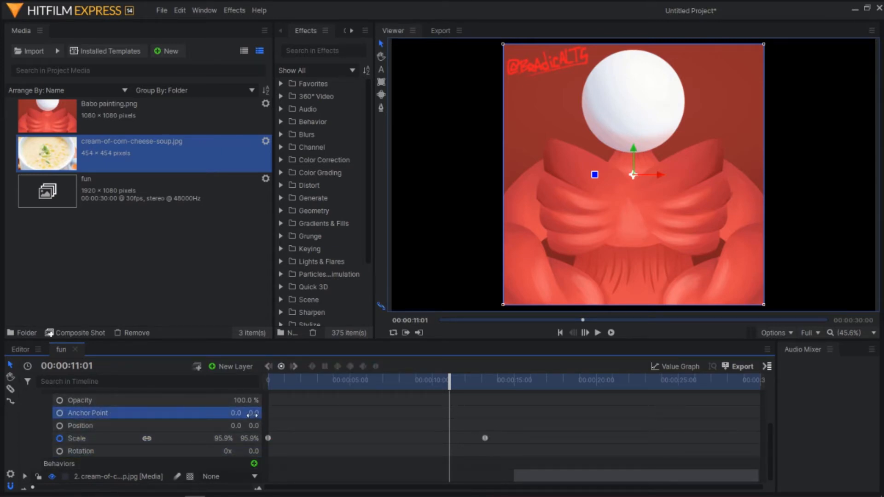
left_click_drag(252, 415, 93, 424)
key("ctrl+z")
scroll(438, 439, "up", 2)
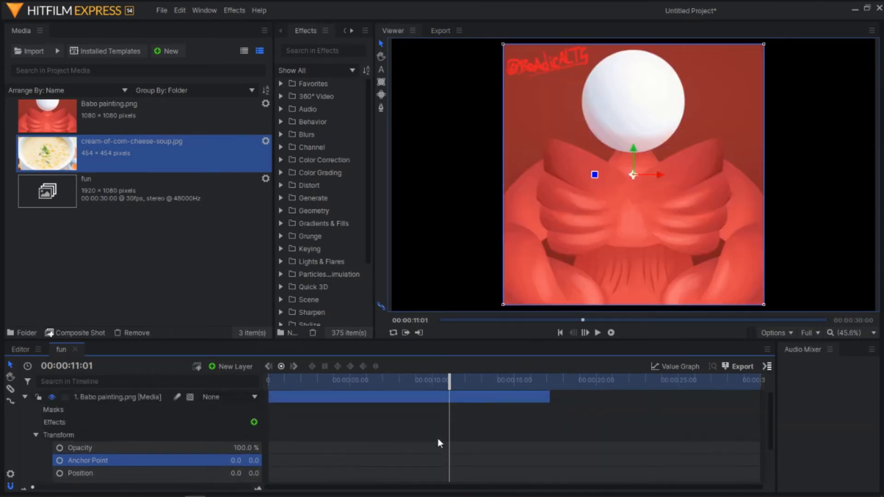
Move the playhead to the soup layer's start at 00:00:14:29 and add a 100% Opacity keyframe to the Babo painting layer.
scroll(495, 416, "down", 2)
left_click(508, 385)
scroll(559, 412, "up", 5)
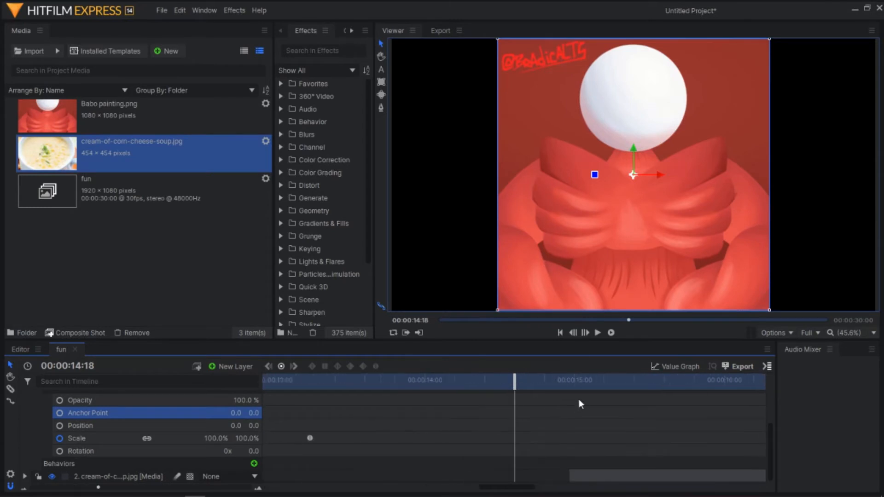
left_click_drag(587, 378, 586, 378)
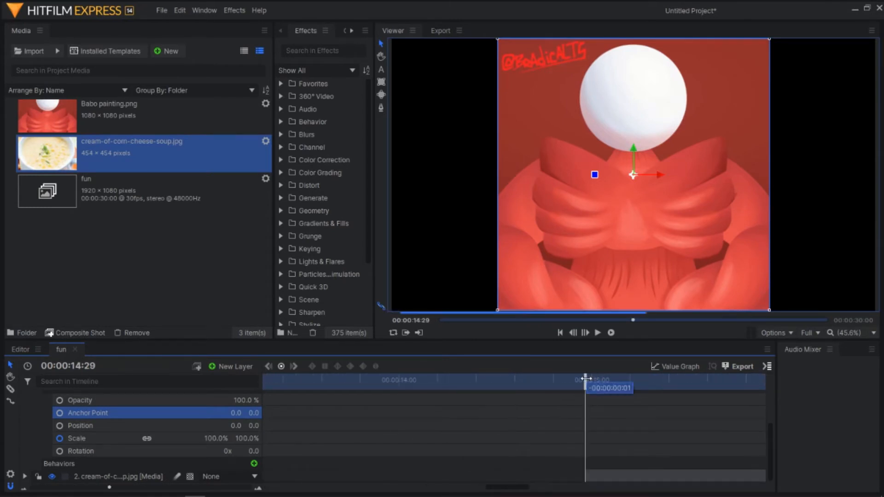
scroll(249, 442, "up", 2)
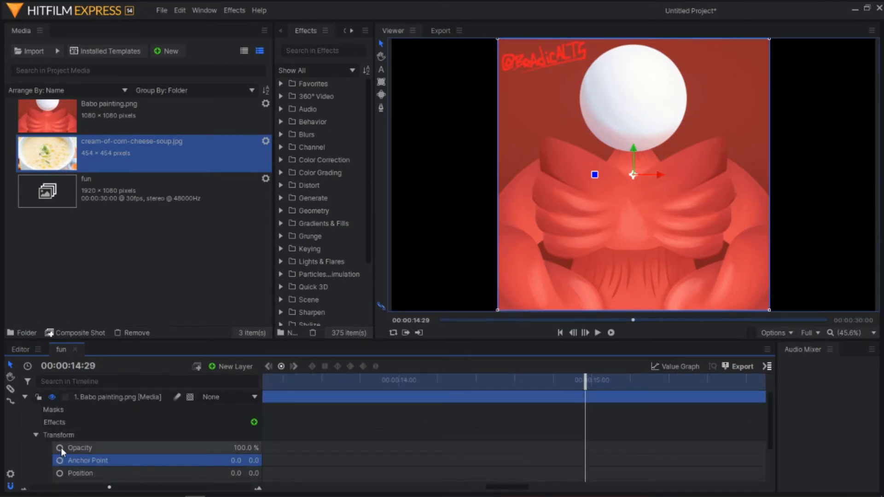
scroll(543, 476, "down", 2)
left_click(605, 473)
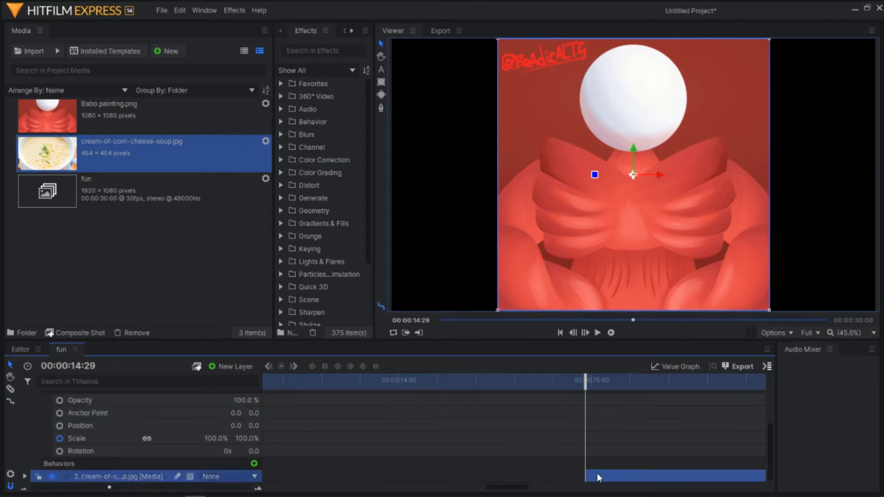
scroll(57, 422, "up", 2)
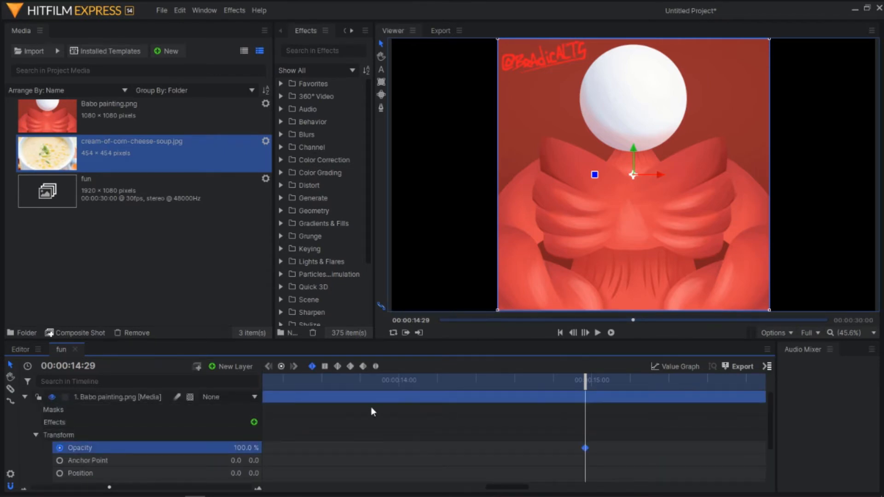
Set the Babo painting layer's opacity to 0% at the end of its clip, at 00:00:17:06.
scroll(354, 429, "down", 5)
scroll(354, 430, "up", 1)
scroll(578, 430, "down", 1)
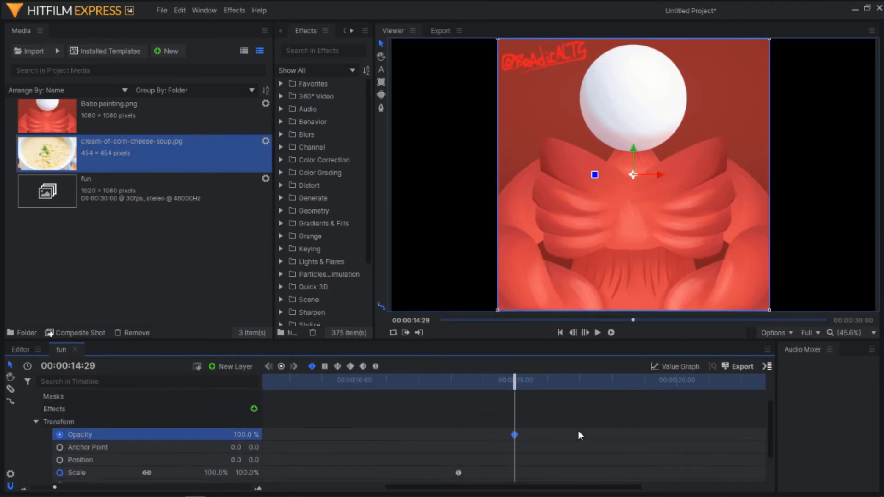
scroll(583, 421, "up", 1)
left_click(588, 385)
scroll(576, 414, "up", 3)
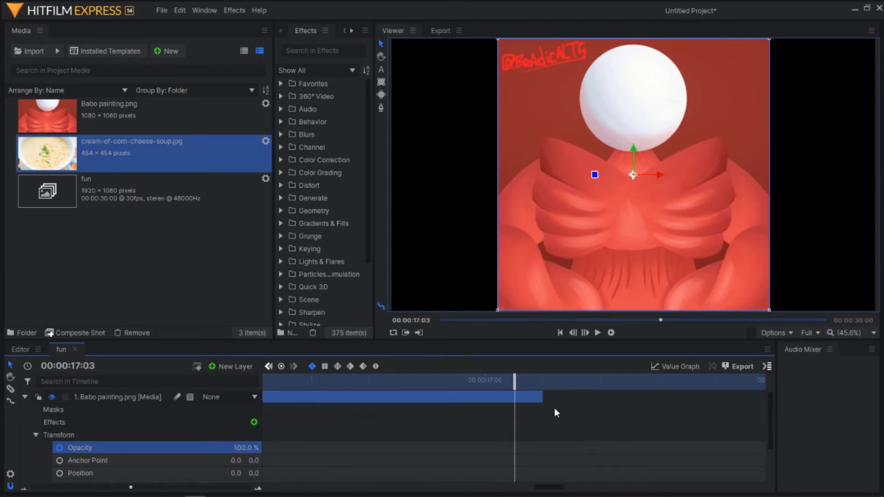
left_click_drag(519, 383, 549, 384)
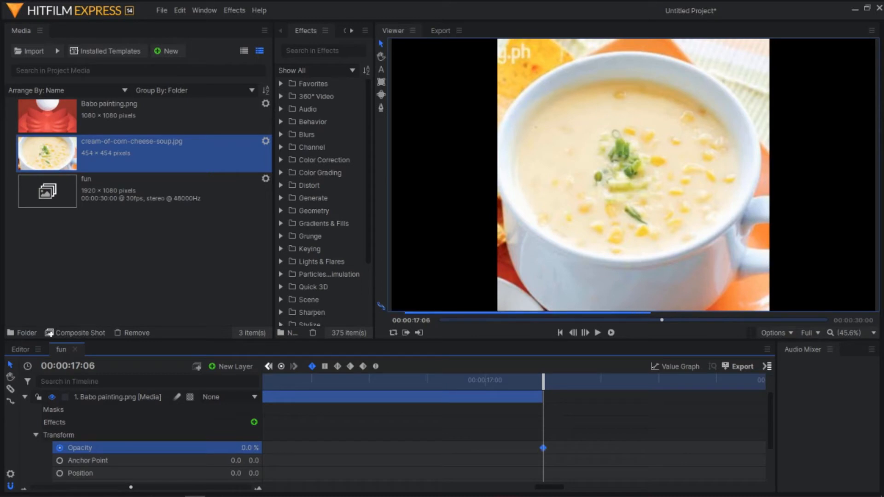
Convert both opacity keyframes of the Babo painting layer to Manual Bezier.
scroll(569, 437, "down", 3)
left_click(612, 430)
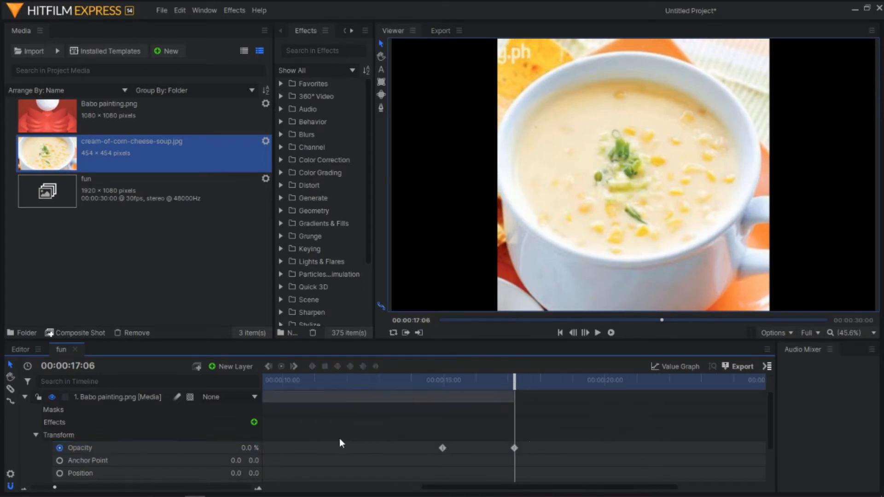
left_click_drag(548, 434, 391, 460)
left_click(378, 366)
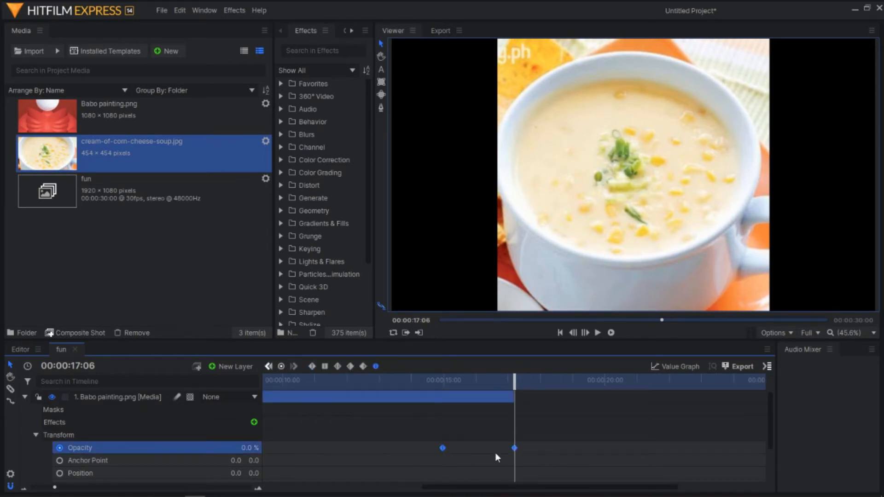
Play back the composite shot's scale animation and opacity fade, collapse the Babo painting layer, and scrub to the end.
scroll(526, 421, "down", 2)
left_click_drag(551, 382, 296, 382)
key("Home")
key("space")
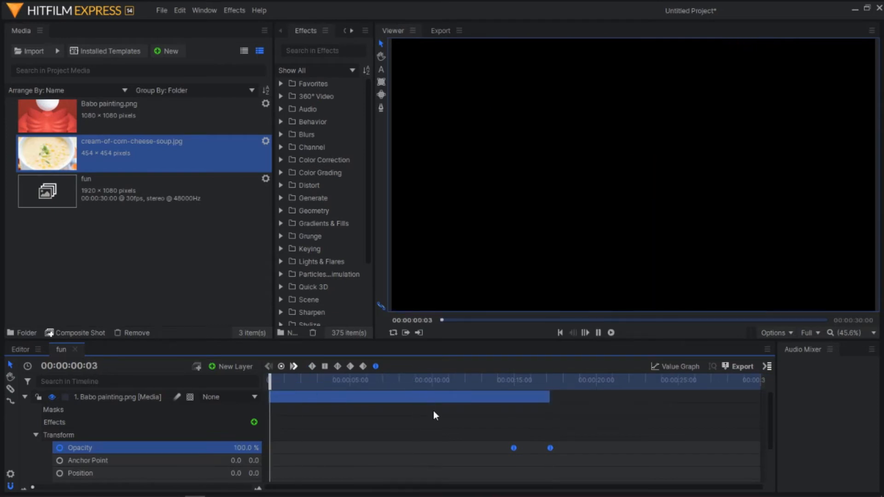
left_click(488, 382)
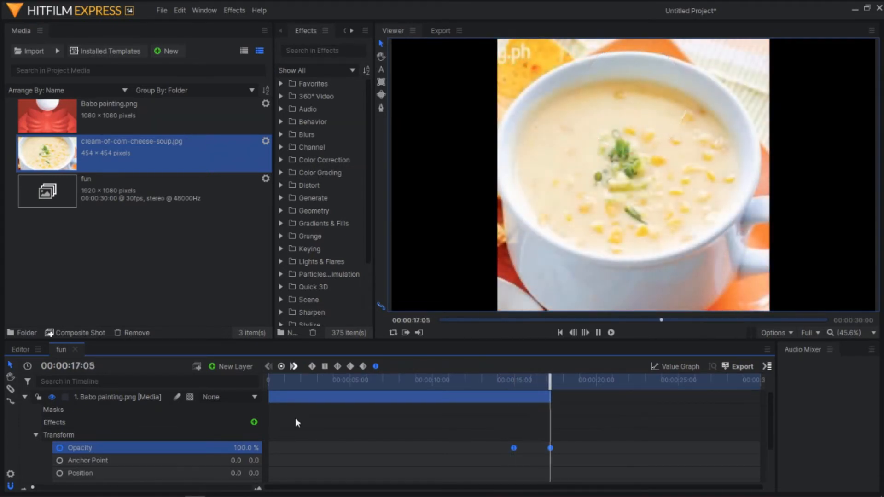
key("space")
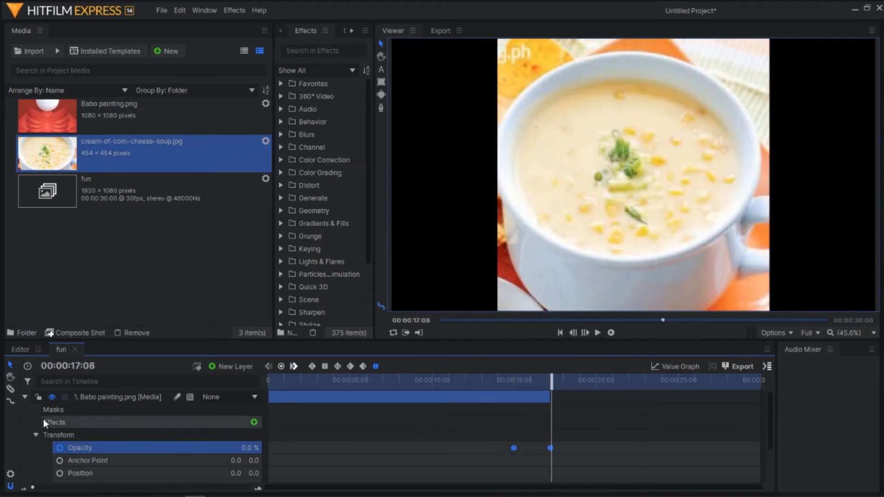
left_click(25, 397)
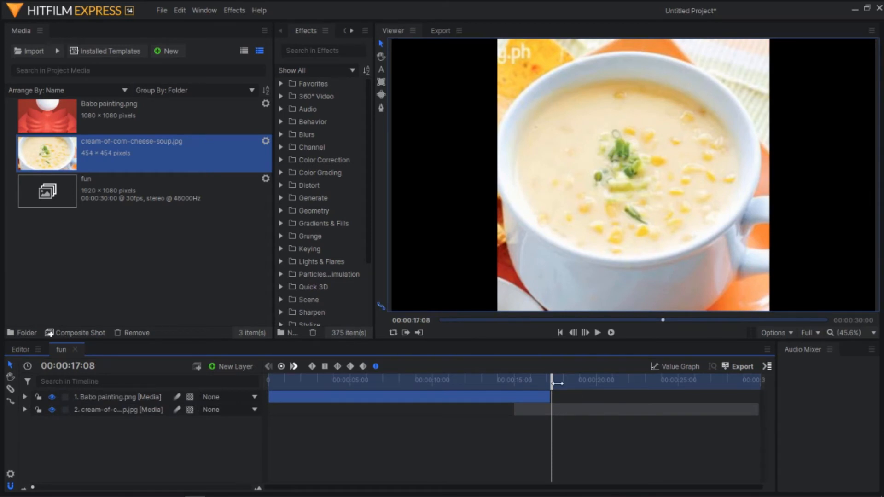
mouse_move(557, 383)
left_mouse_down()
mouse_move(371, 384)
mouse_move(529, 384)
mouse_move(132, 406)
mouse_move(640, 406)
mouse_move(670, 416)
mouse_move(295, 405)
mouse_move(671, 421)
mouse_move(253, 414)
mouse_move(783, 417)
left_mouse_up()
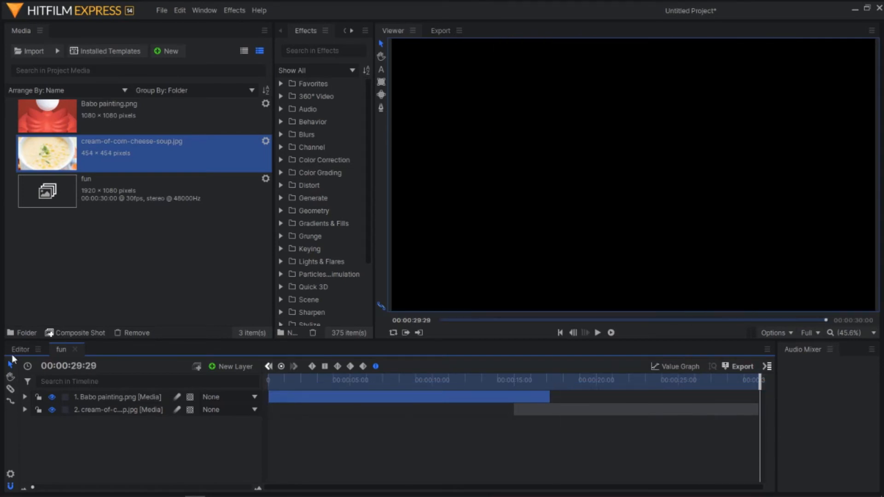
Switch to the Editor timeline and place Babo painting.png and cream-of-corn-cheese-soup.jpg at the start of Video 1.
left_click(20, 349)
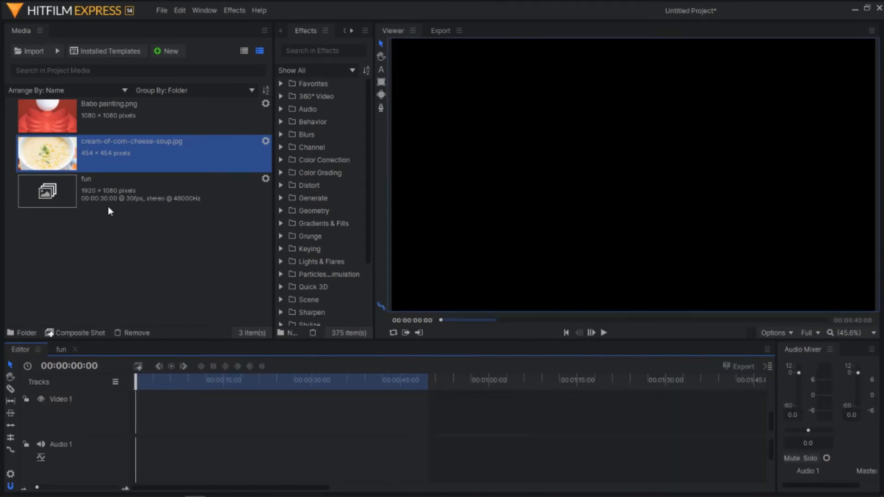
left_click(111, 117, "ctrl")
mouse_move(112, 117)
left_mouse_down()
mouse_move(198, 304)
mouse_move(152, 414)
mouse_move(135, 410)
left_mouse_up()
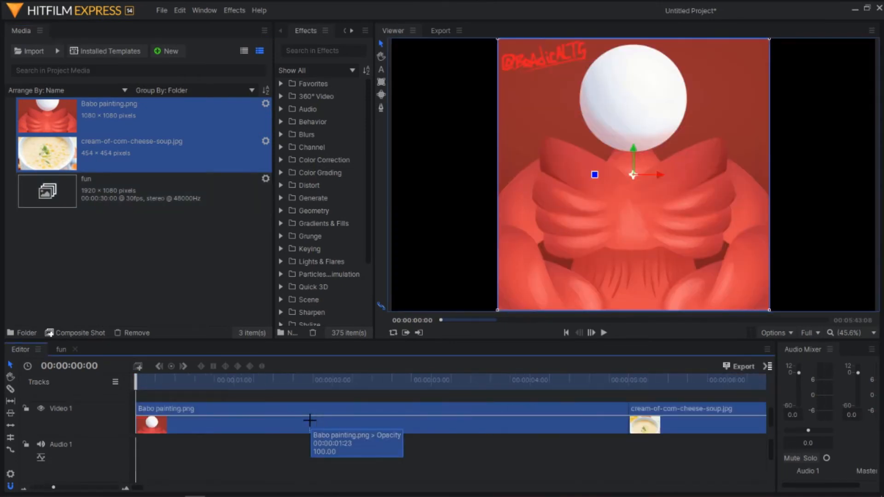
scroll(309, 420, "down", 2)
scroll(310, 421, "up", 1)
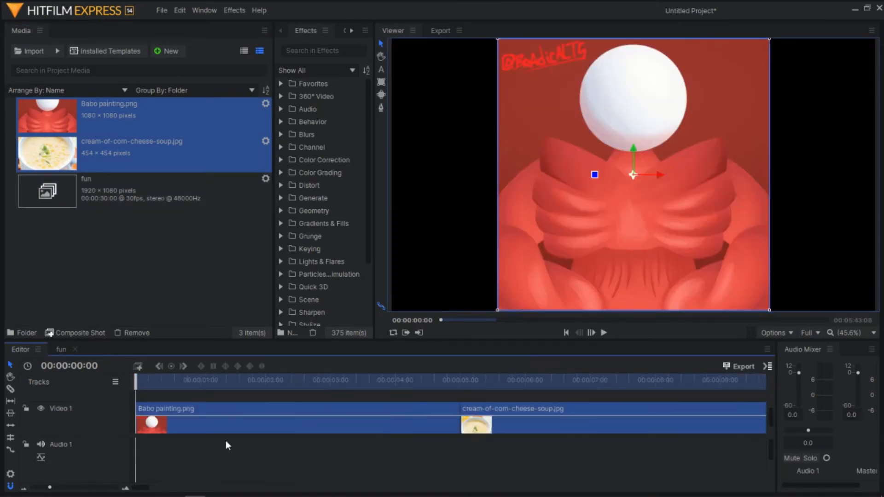
Fit the cream-of-corn-cheese-soup clip to the frame height and scrub across the cut between the clips.
right_click(518, 409)
mouse_move(598, 97)
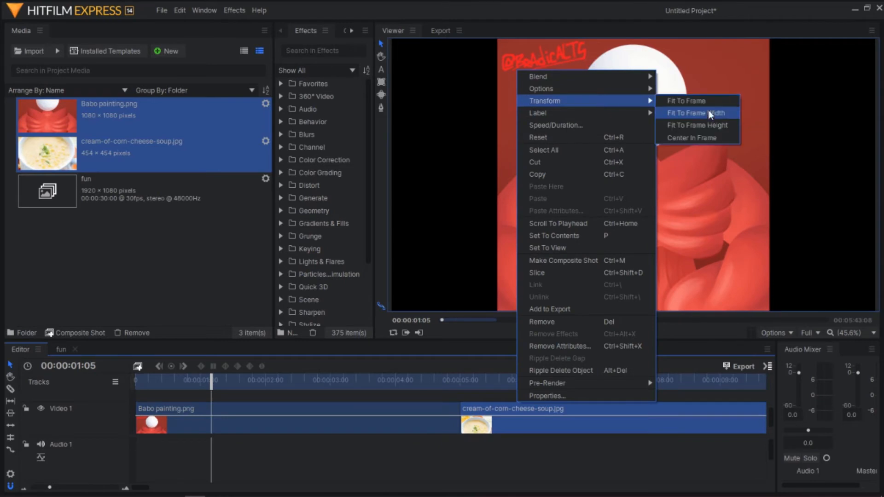
left_click(703, 127)
mouse_move(453, 384)
left_mouse_down()
mouse_move(529, 379)
mouse_move(262, 371)
mouse_move(664, 382)
mouse_move(434, 396)
left_mouse_up()
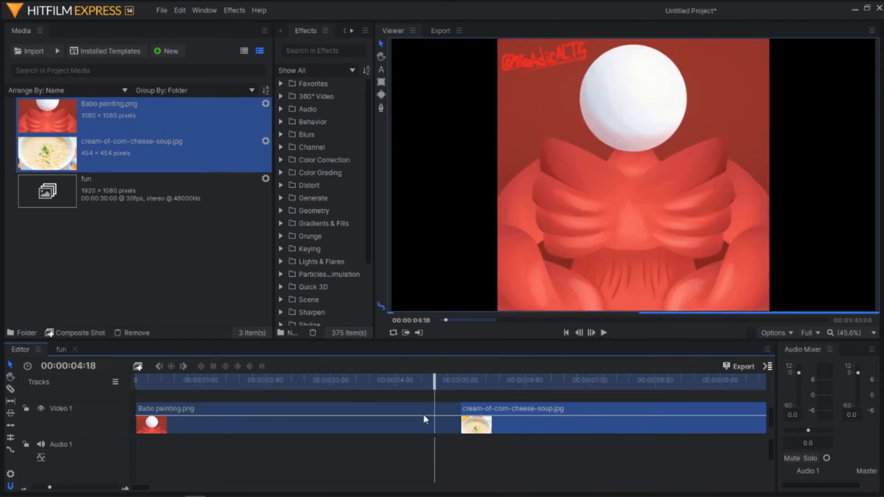
Show the Babo painting clip's transform controls in a widened area and enable a Scale keyframe at 00:00:04:16.
left_click(406, 411)
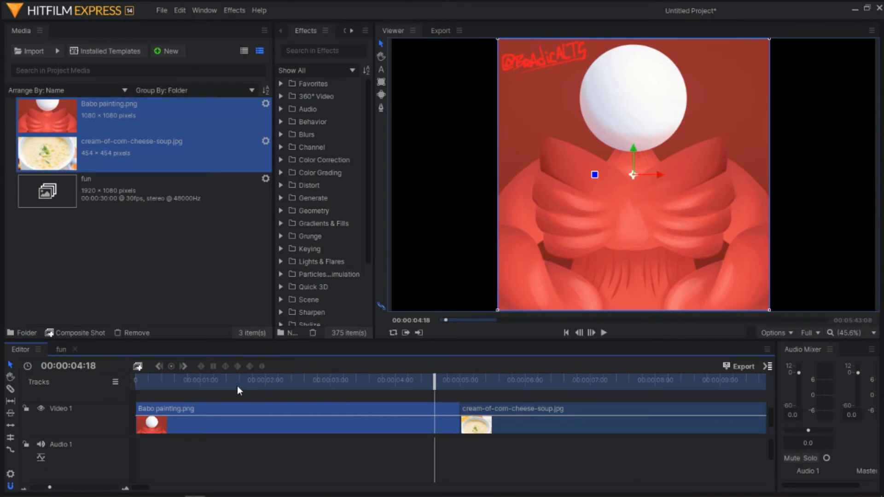
left_click(430, 386)
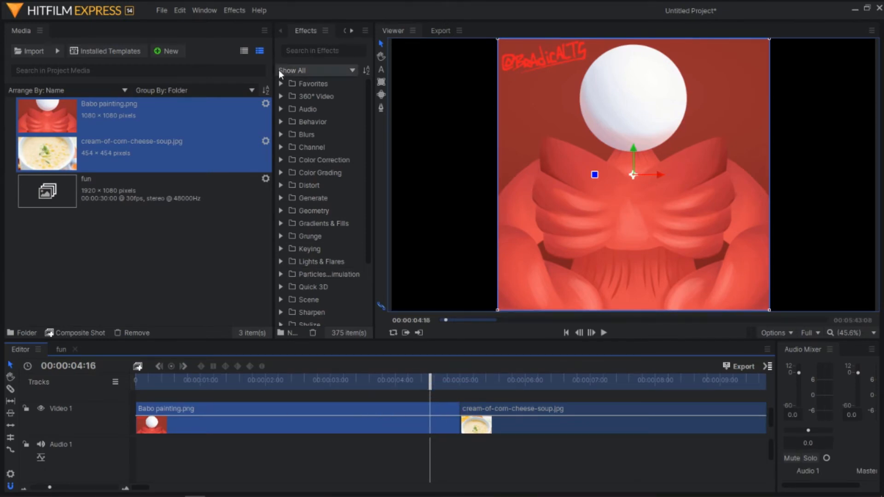
left_click_drag(215, 74, 144, 74)
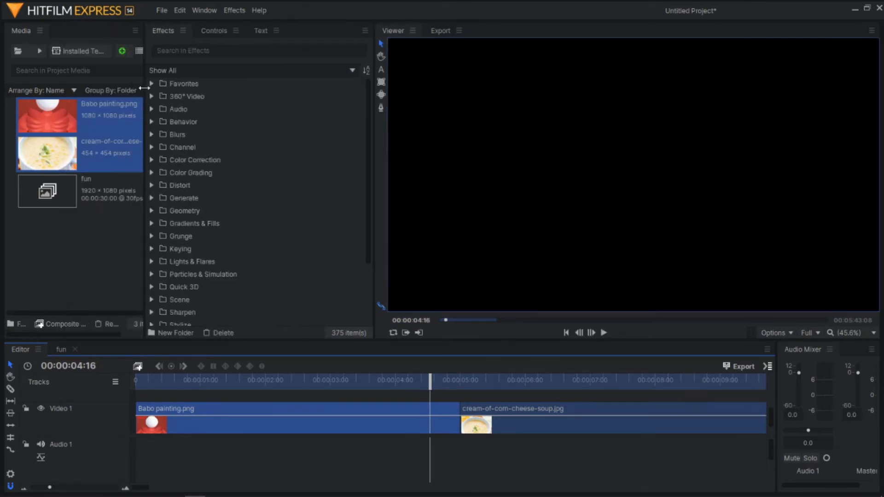
left_click(220, 29)
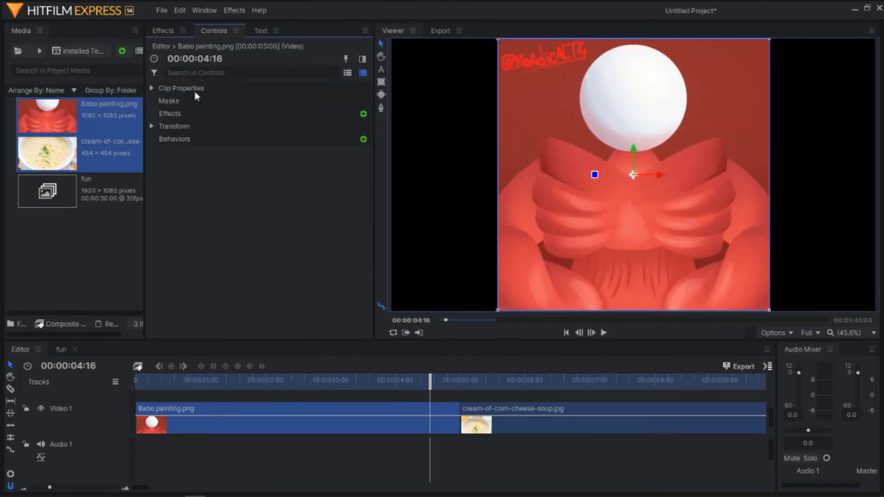
left_click(159, 126)
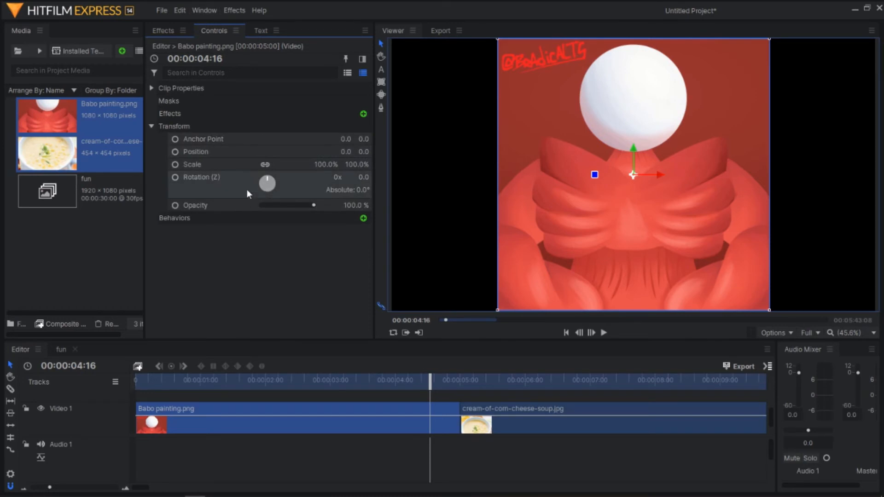
left_click(175, 166)
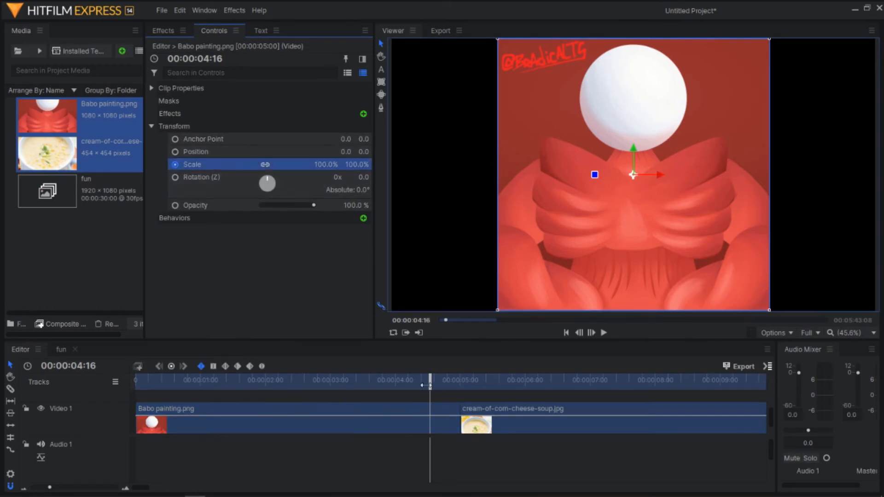
Set the Babo painting clip's scale to 0% at 00:00:00:00 and play back the animation.
key("Home")
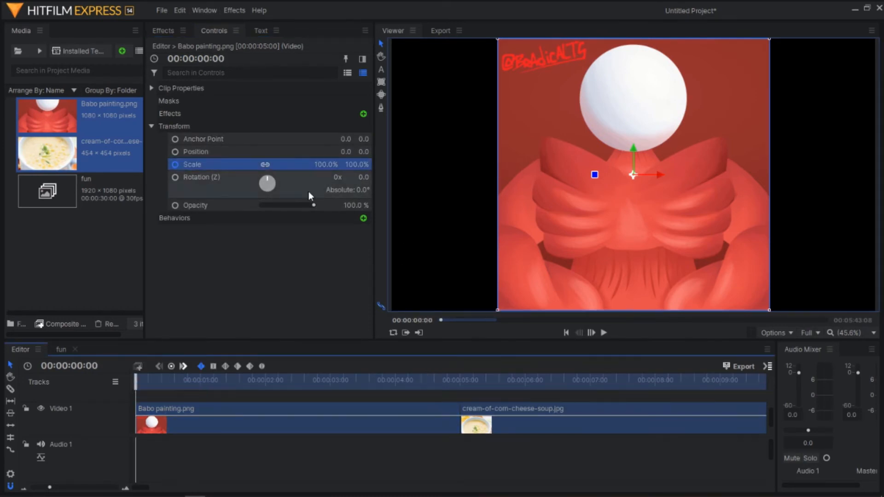
left_click(329, 164)
type("0")
key("Return")
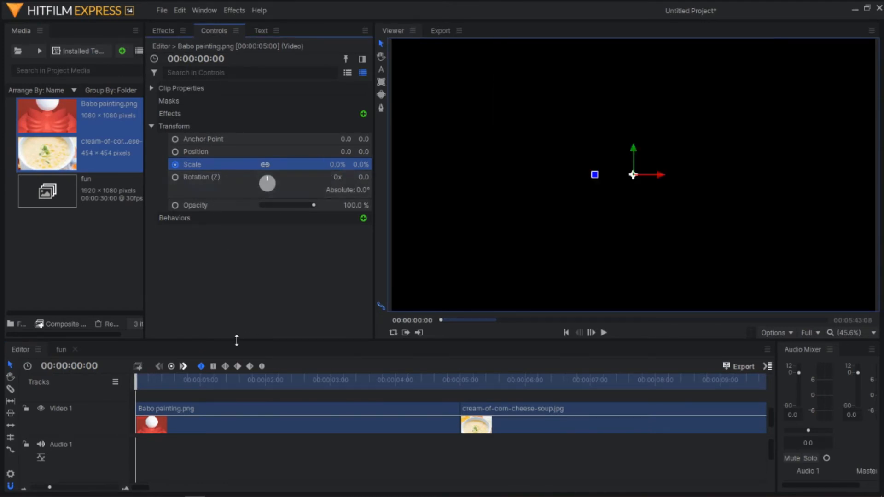
key("space")
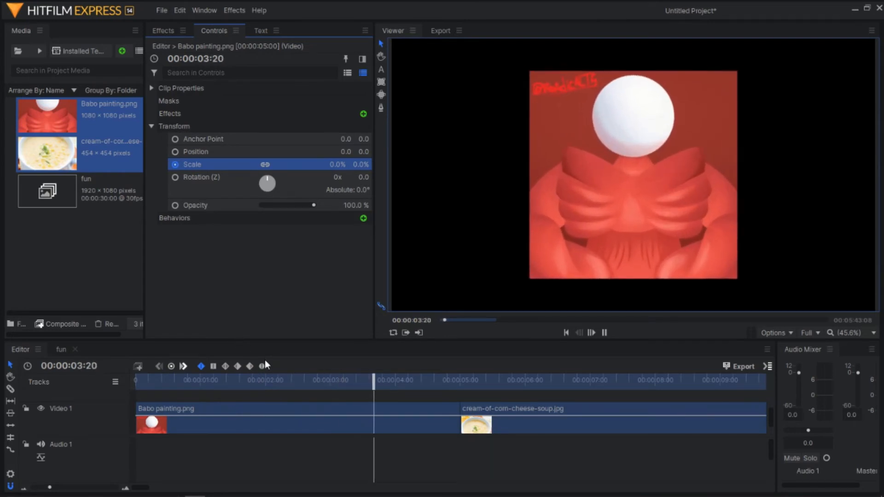
key("space")
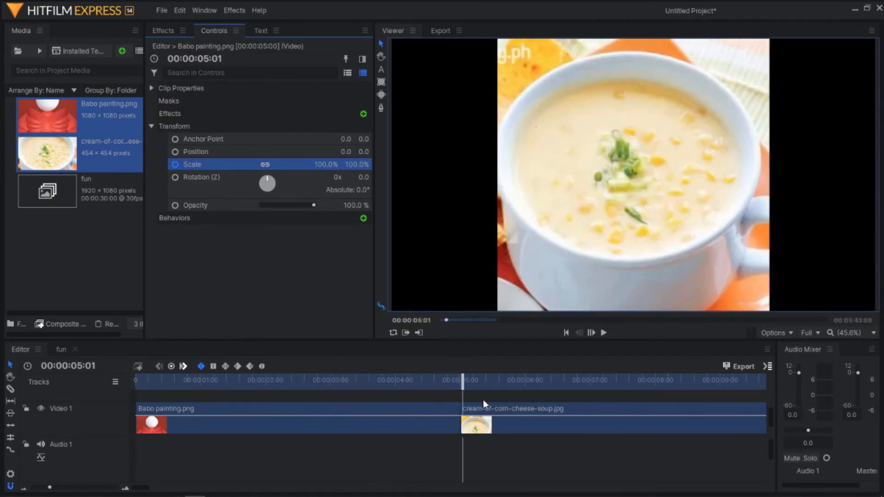
Move the Babo painting clip from Video 1 onto a new video track above it.
scroll(483, 399, "up", 5)
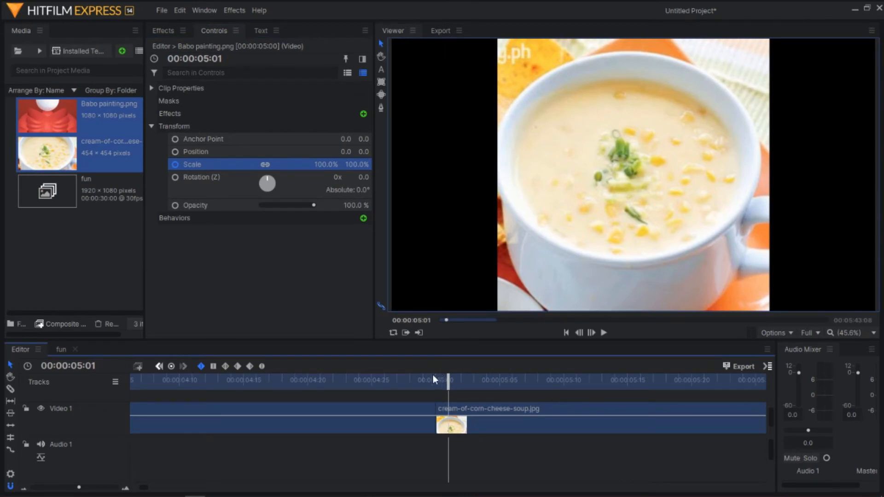
left_click(163, 31)
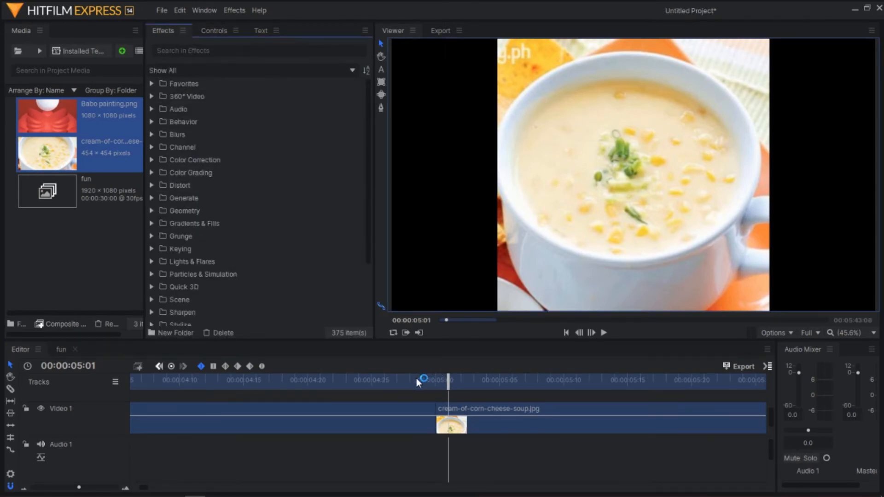
mouse_move(381, 407)
left_mouse_down()
mouse_move(374, 399)
mouse_move(387, 416)
mouse_move(388, 406)
left_mouse_up()
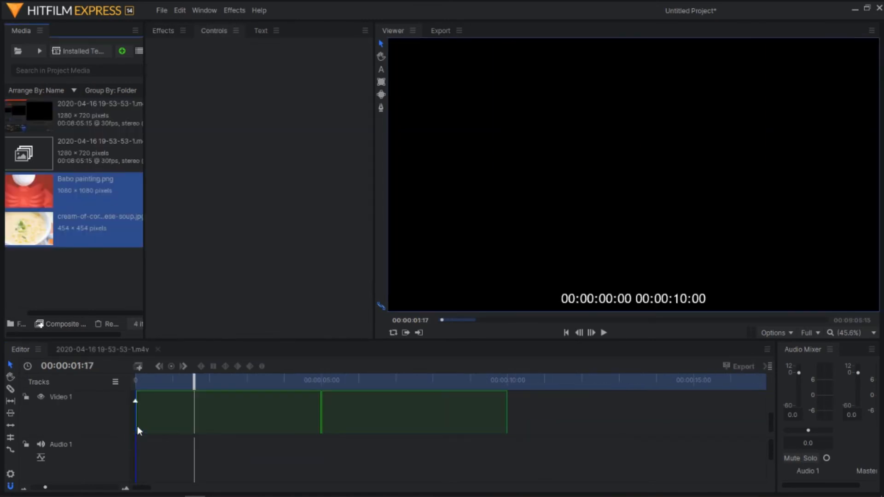
Place Babo painting.png and cream-of-corn-cheese-soup.jpg back to back at the start of Video 1.
left_click_drag(137, 427, 137, 426)
left_click(535, 409)
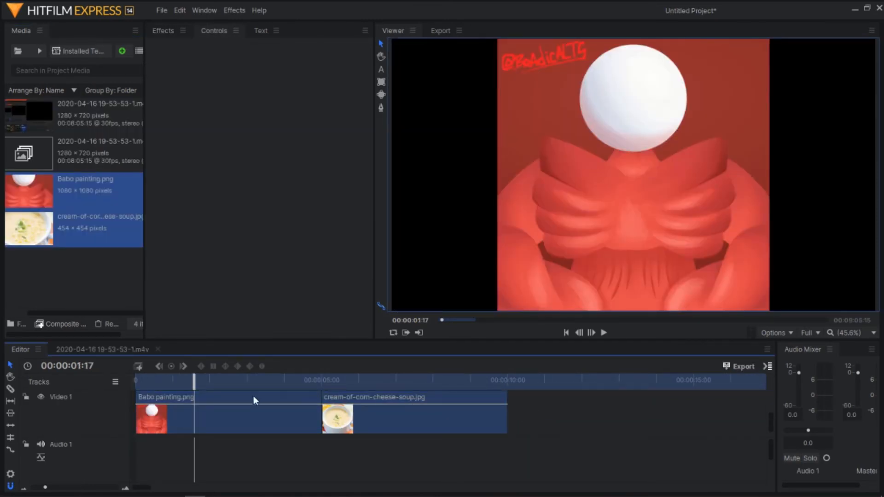
left_click(410, 410)
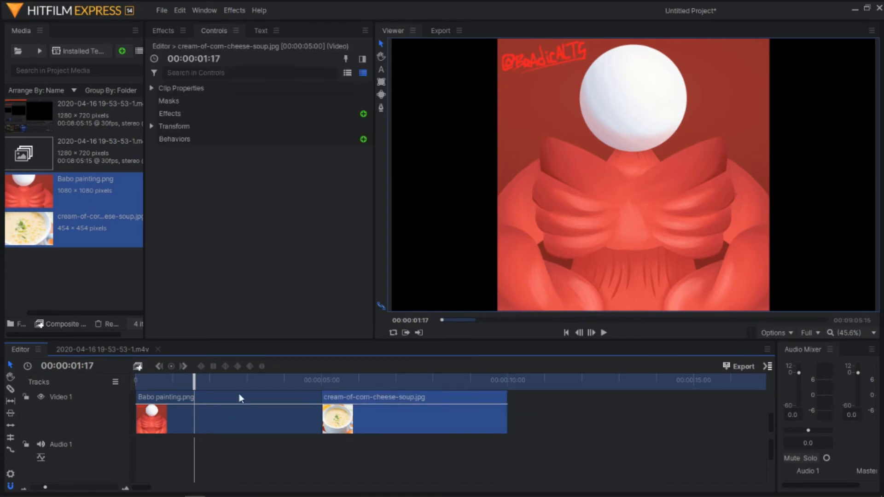
Move the Babo painting clip up to Video 3 and enlarge the timeline area to show all tracks.
left_click(211, 395)
left_click_drag(230, 384, 237, 418)
scroll(253, 415, "down", 1)
scroll(253, 415, "up", 1)
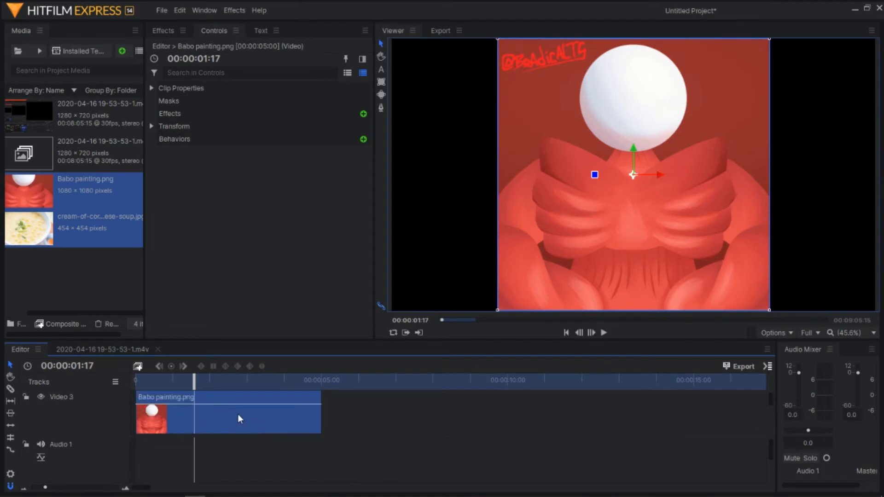
scroll(49, 414, "down", 1)
scroll(50, 414, "up", 1)
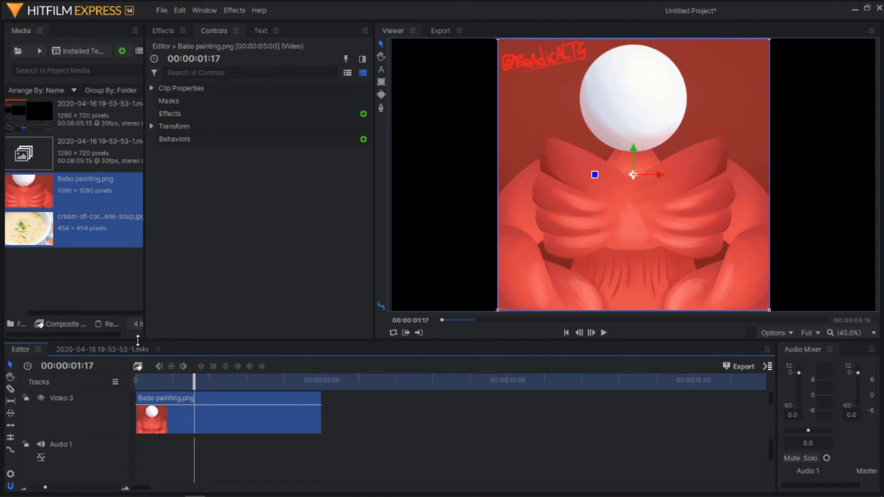
left_click_drag(138, 340, 138, 168)
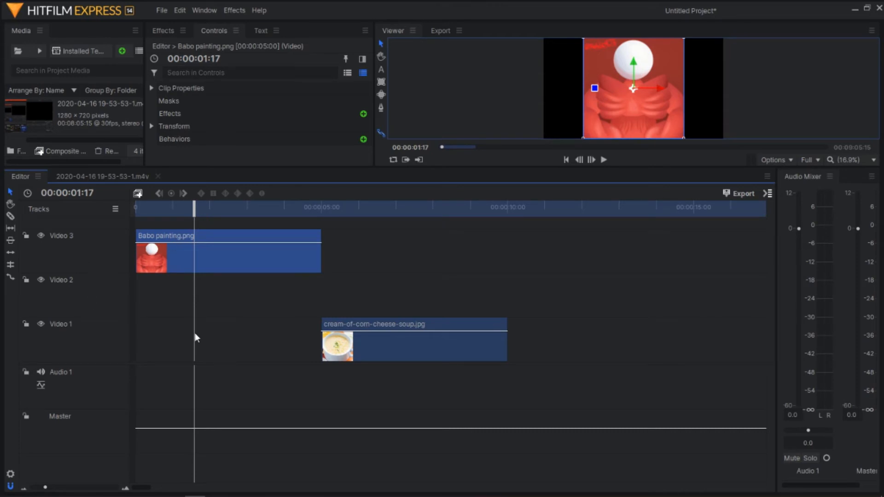
Return the Babo painting clip to the start of Video 1 and delete the empty Video 2 track.
left_click_drag(194, 337, 194, 341)
right_click(76, 300)
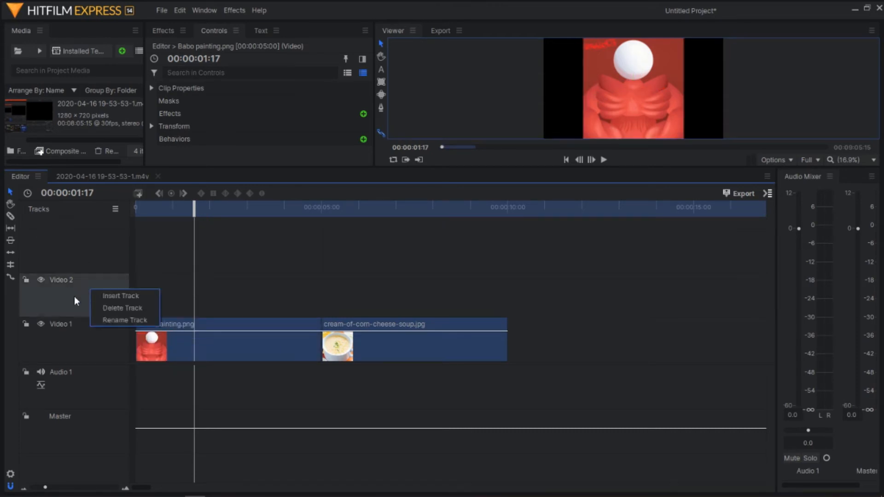
left_click(106, 307)
right_click(70, 288)
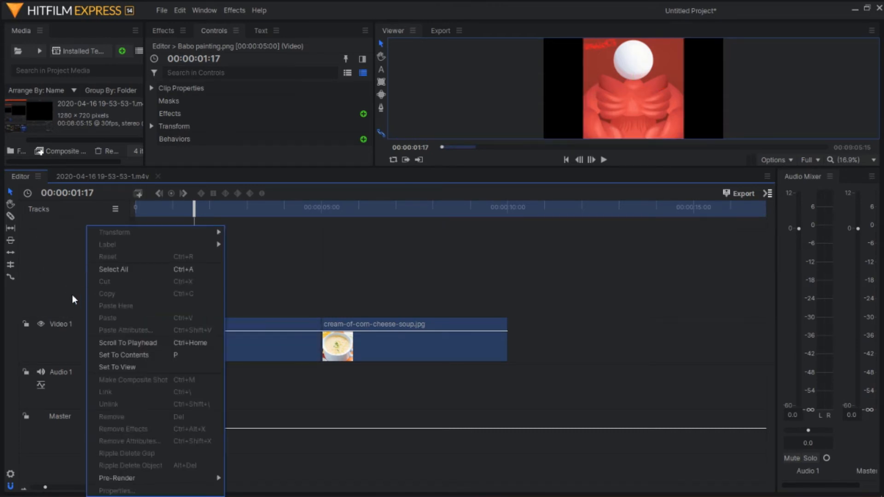
left_click(60, 293)
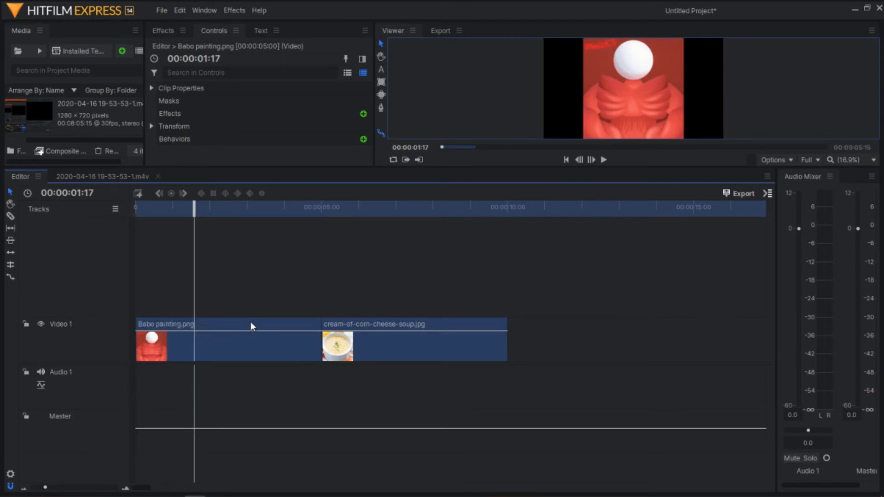
Place the Babo painting clip on a newly inserted Video 2 track and shift the soup clip earlier to overlap its end.
left_click_drag(259, 321, 239, 294)
key("ctrl+z")
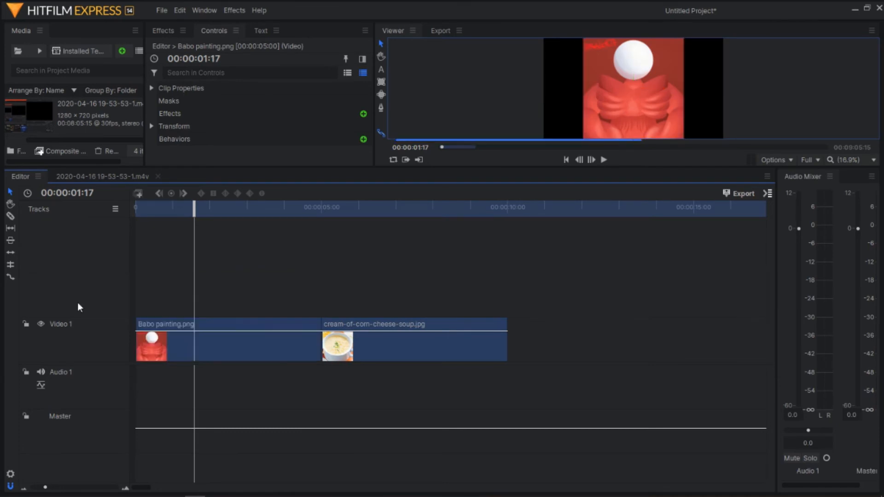
right_click(78, 302)
left_click(101, 313)
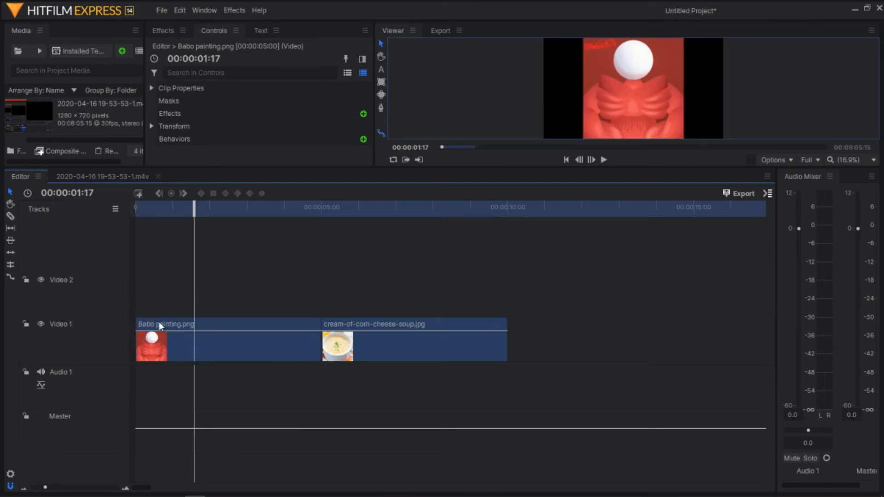
mouse_move(160, 326)
left_mouse_down()
mouse_move(158, 300)
mouse_move(90, 308)
left_mouse_up()
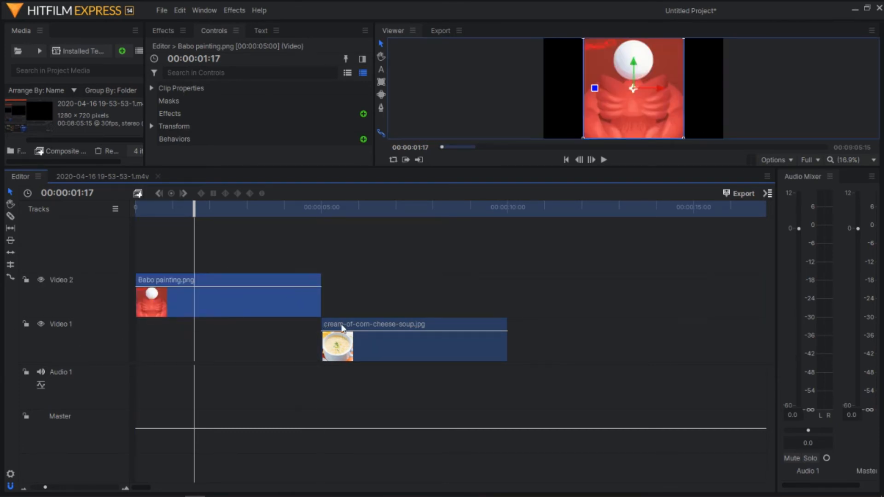
mouse_move(343, 329)
left_mouse_down()
mouse_move(379, 343)
mouse_move(329, 329)
left_mouse_up()
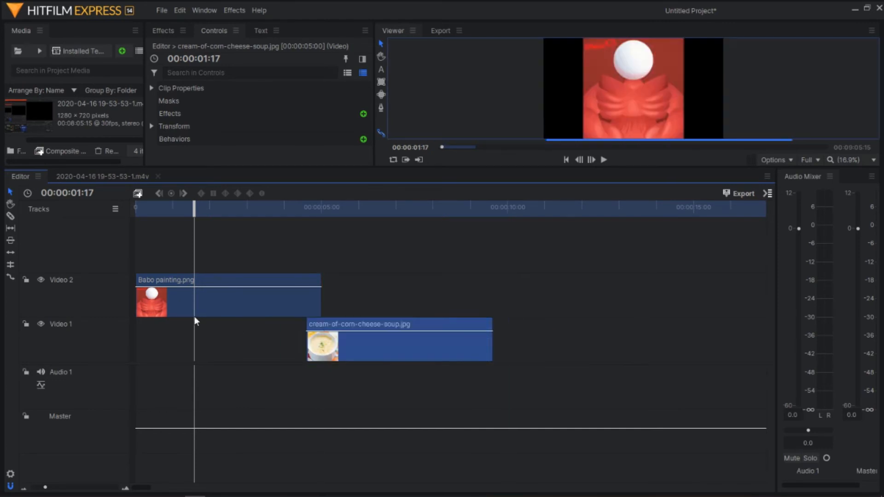
Insert a Video 3 track, delete it again, and toggle the visibility of Video 2 off and on.
right_click(100, 308)
left_click(115, 313)
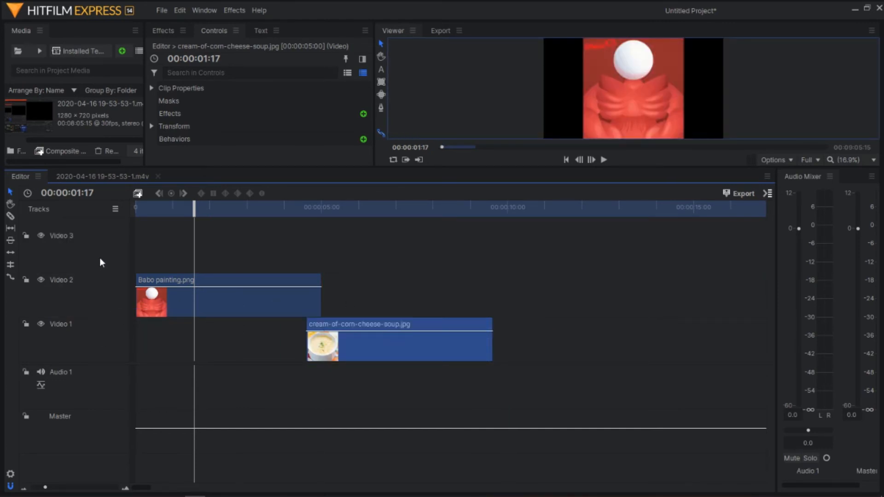
right_click(99, 258)
left_click(121, 276)
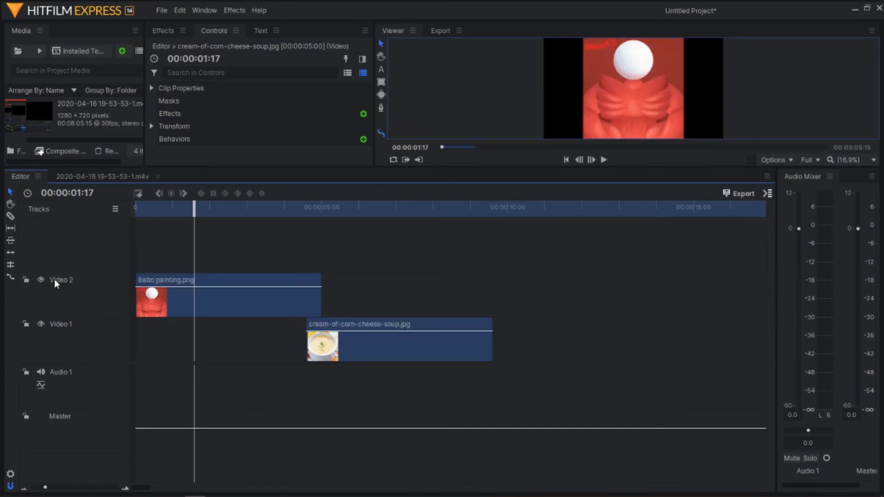
left_click(41, 279)
left_click(40, 280)
Move the Babo painting clip up to a new Video 3 track and insert another audio track.
mouse_move(214, 494)
mouse_move(213, 280)
left_mouse_down()
mouse_move(207, 342)
mouse_move(217, 322)
mouse_move(211, 300)
left_mouse_up()
right_click(95, 382)
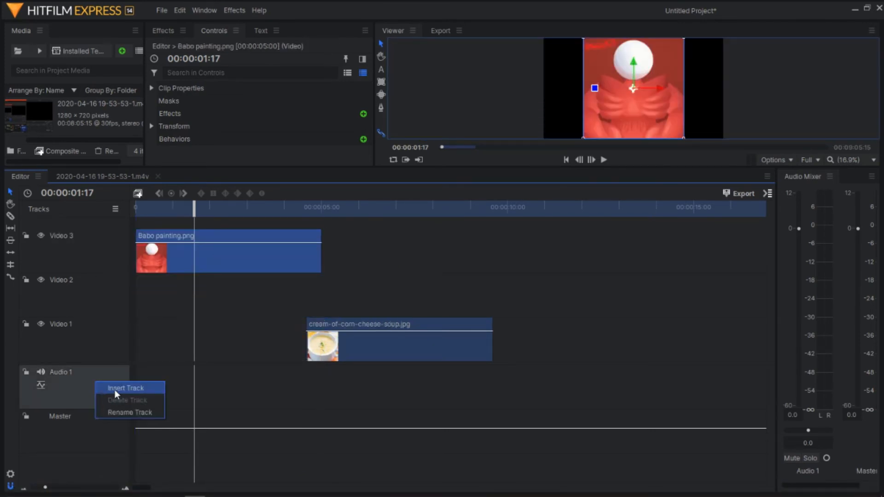
left_click(115, 390)
Extend the end of the Babo painting clip to 00:00:05:05 so it overlaps the soup clip.
left_click(254, 410)
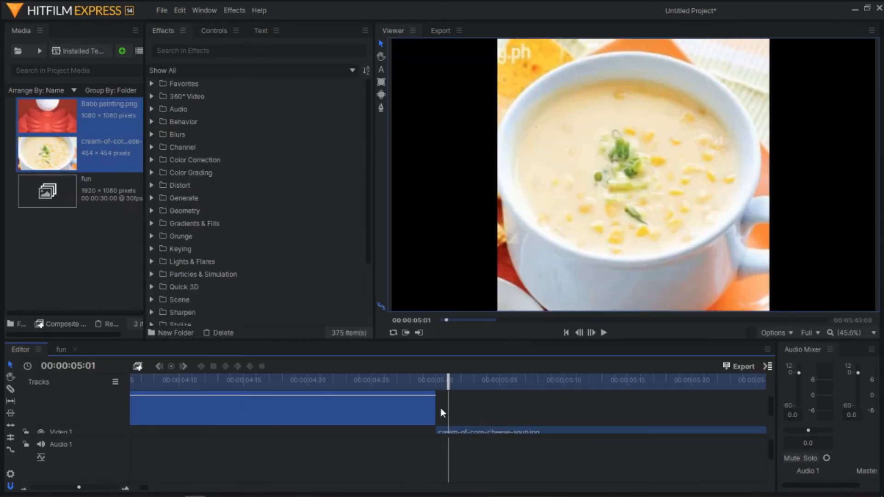
left_click_drag(436, 408, 499, 406)
left_click(432, 396)
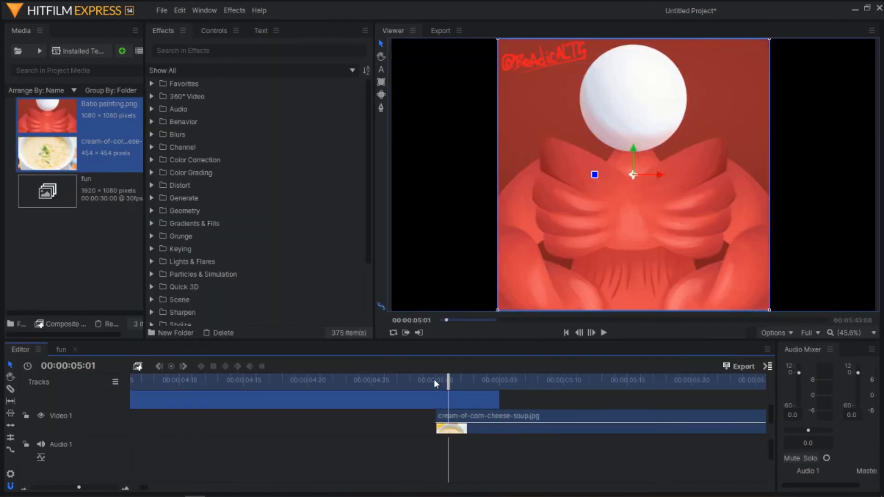
Keyframe the Babo painting clip's opacity at 100% at 00:00:05:00 and 0% at 00:00:05:05.
left_click(436, 383)
scroll(483, 395, "up", 3)
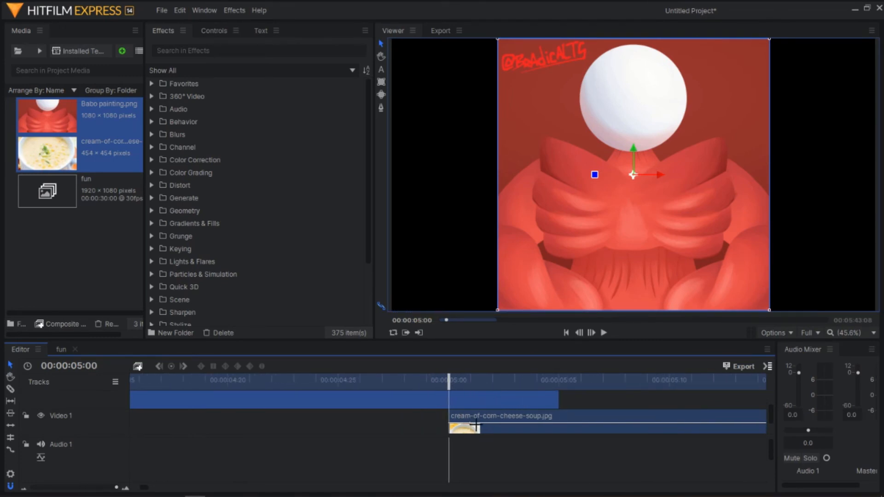
left_click(213, 32)
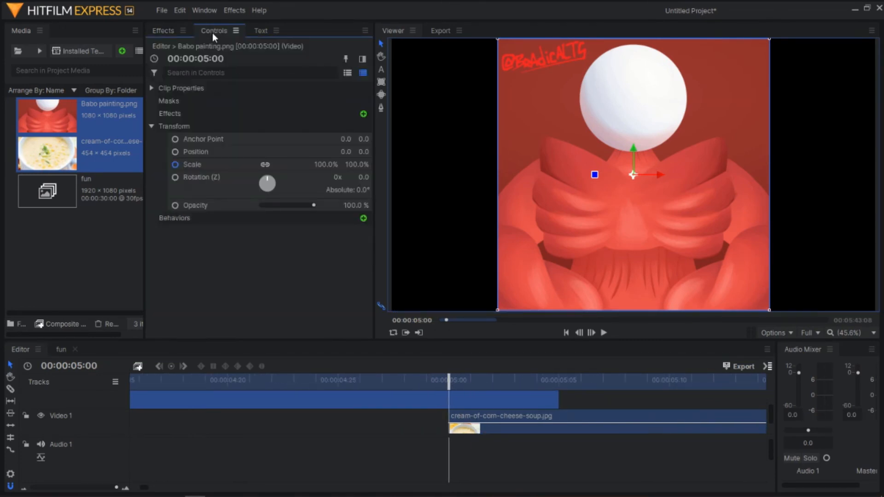
left_click(175, 206)
left_click(553, 380)
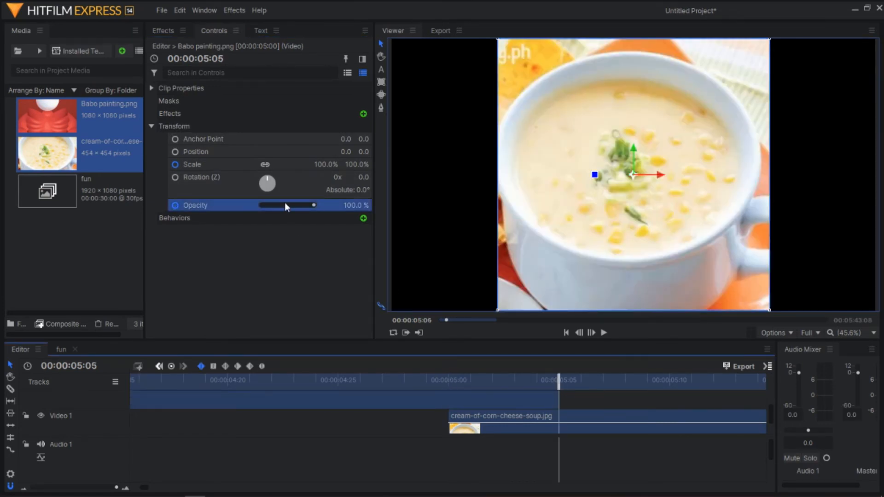
left_click_drag(317, 206, 286, 205)
Play back the Babo painting clip's opacity fade over the start of the soup clip.
scroll(471, 410, "up", 3)
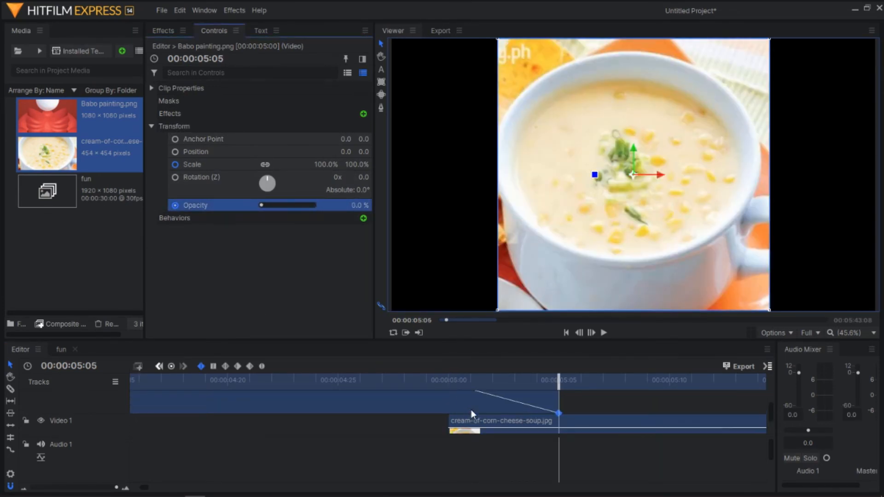
left_click(422, 381)
key("space")
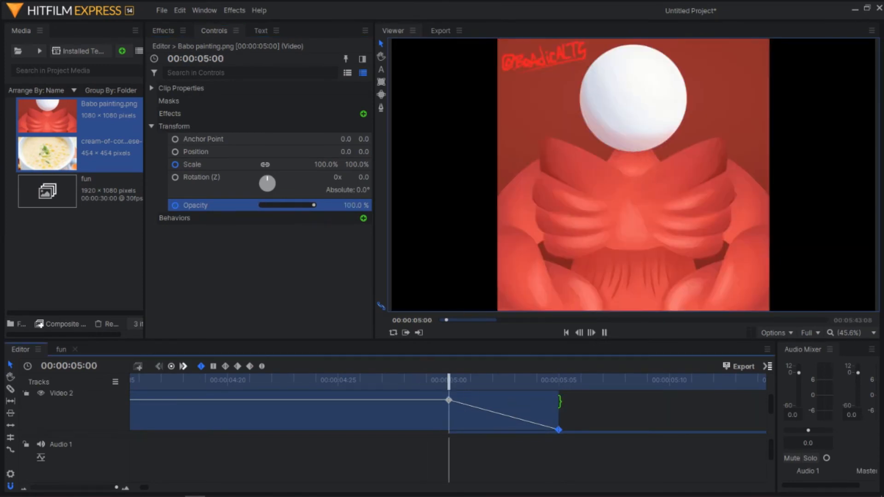
key("space")
key("minus")
key("minus")
key("minus")
key("minus")
key("minus")
key("minus")
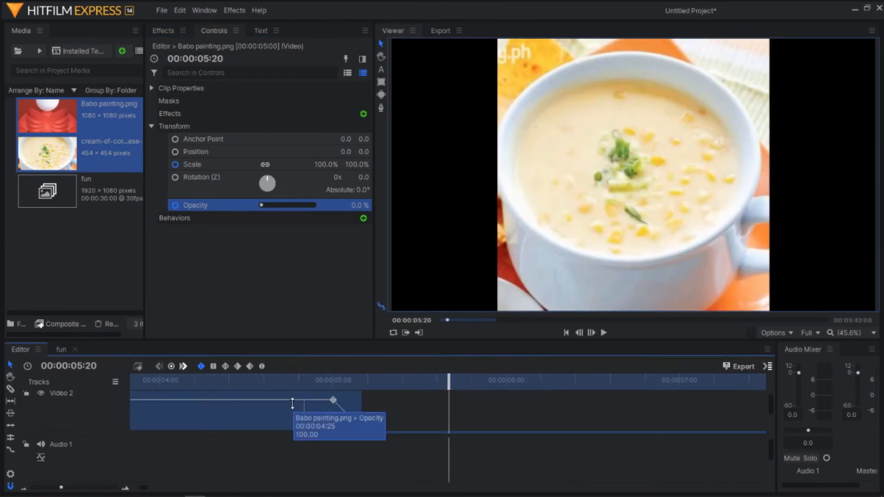
Reverse the Babo painting clip's opacity keyframes to 0% at 00:00:05:00 and 100% at 00:00:05:05, and preview the change.
scroll(374, 405, "down", 3)
left_click(368, 408)
scroll(361, 402, "up", 2)
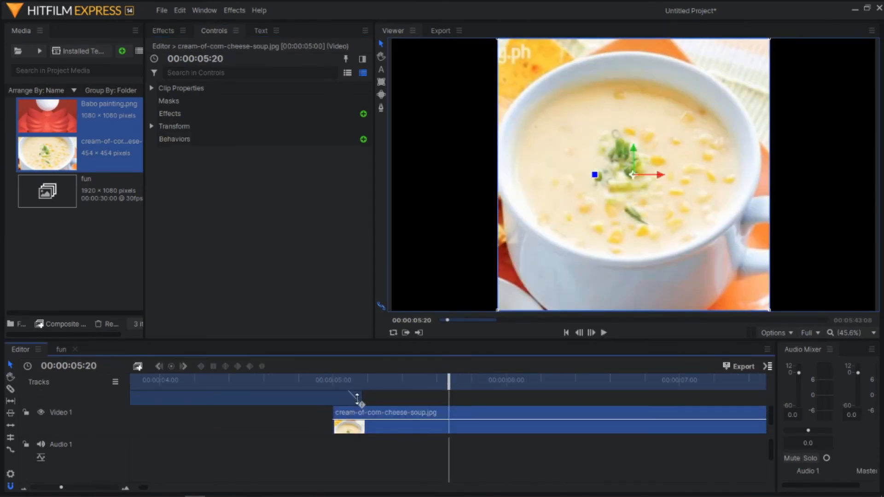
mouse_move(333, 392)
left_mouse_down()
mouse_move(333, 434)
mouse_move(391, 381)
left_mouse_up()
left_click(332, 375)
key("space")
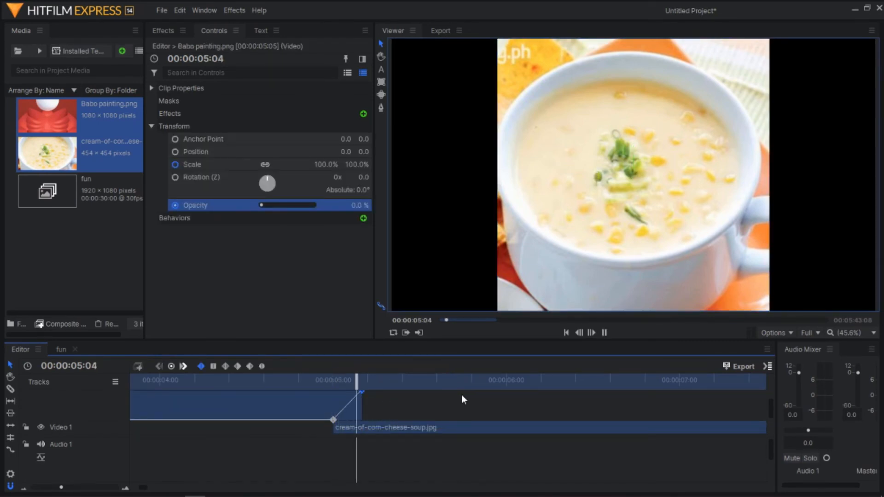
left_click_drag(316, 381, 363, 379)
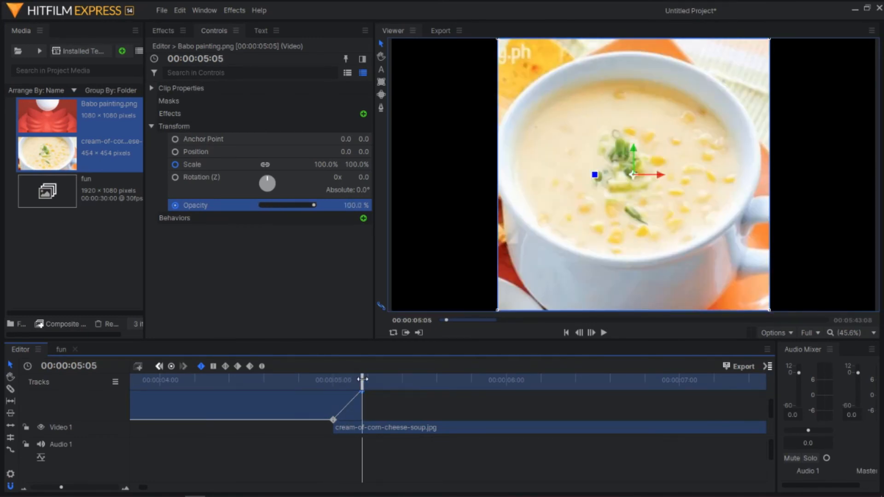
Undo the opacity keyframes, the clip extension and the move of the Babo painting clip off Video 1.
key("ctrl+z")
key("ctrl+z")
key("ctrl+z")
key("ctrl+z")
key("ctrl+z")
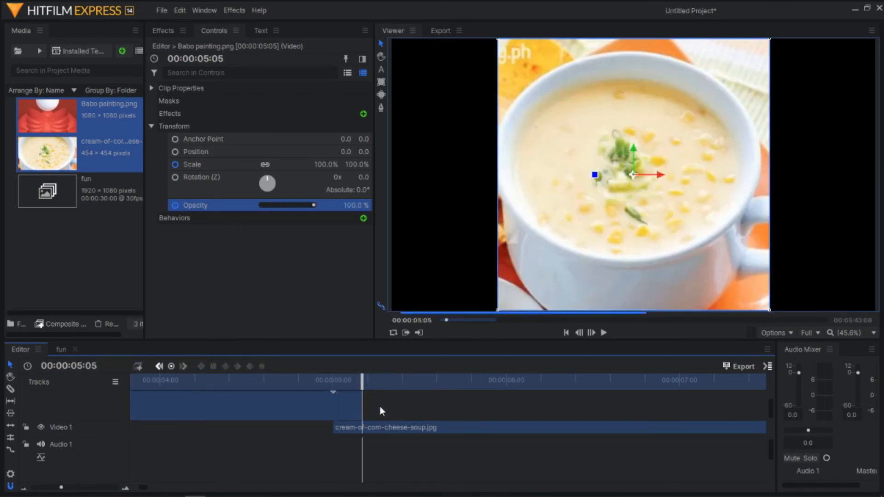
key("ctrl+z")
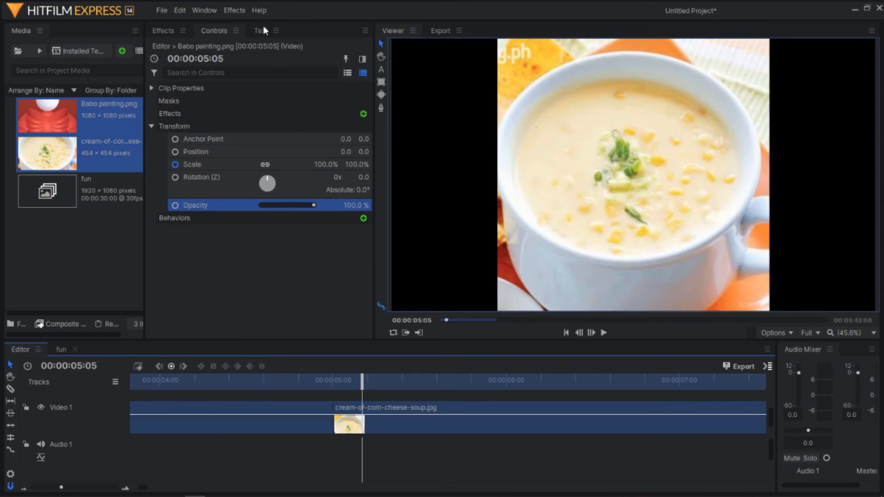
Apply the Cross Dissolve video transition at the cut between the Babo painting and cream-of-corn-cheese-soup clips.
left_click(171, 35)
scroll(161, 267, "down", 3)
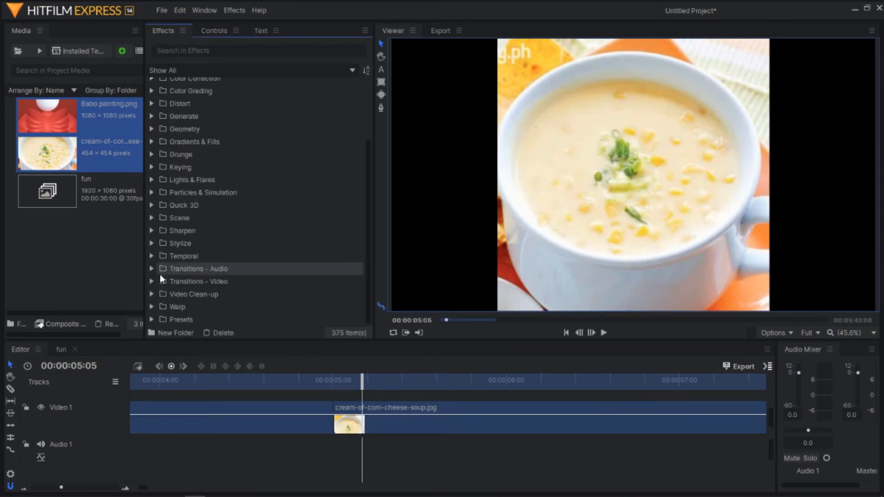
left_click(156, 282)
scroll(180, 265, "down", 3)
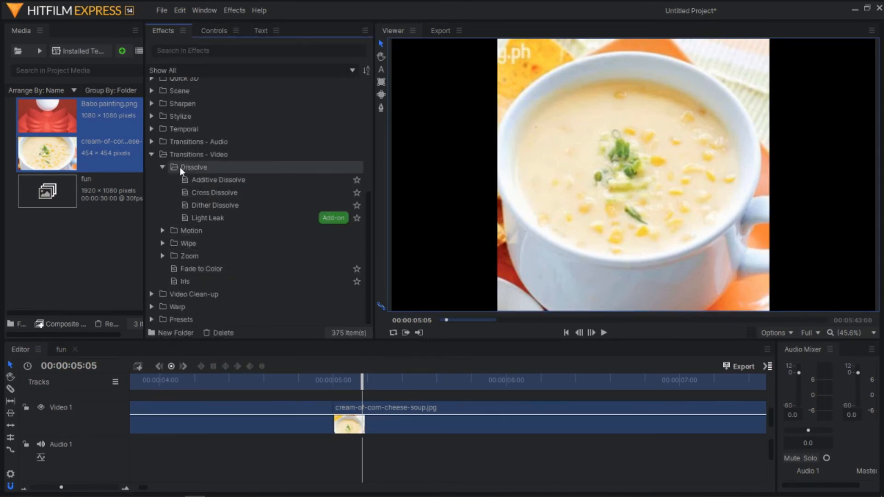
left_click(209, 193)
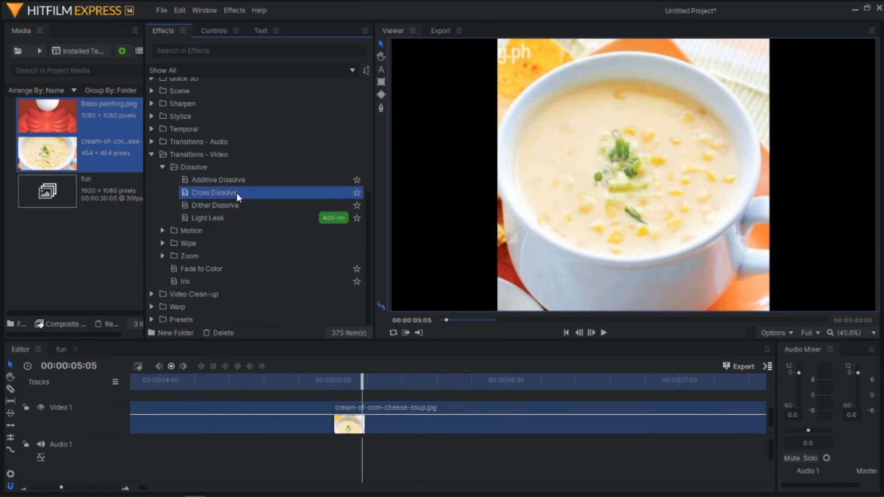
left_click_drag(220, 192, 340, 415)
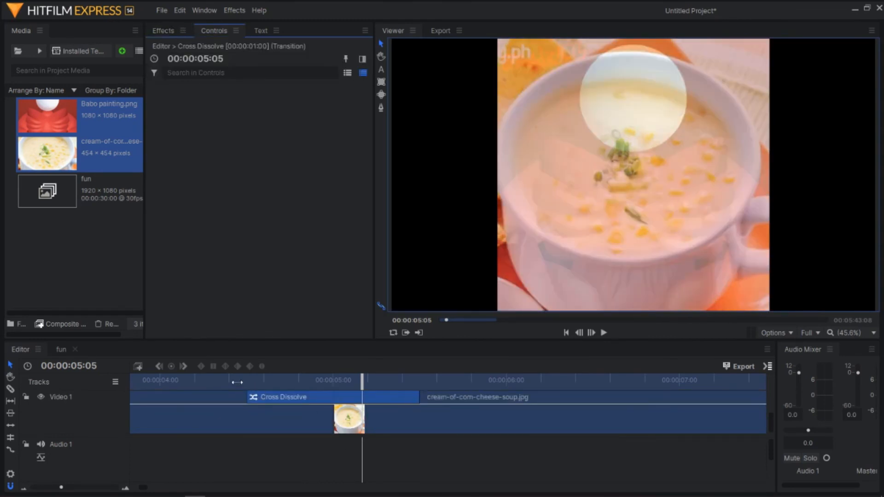
Play back the Cross Dissolve transition between the Babo painting and soup clips.
left_click(237, 382)
key("space")
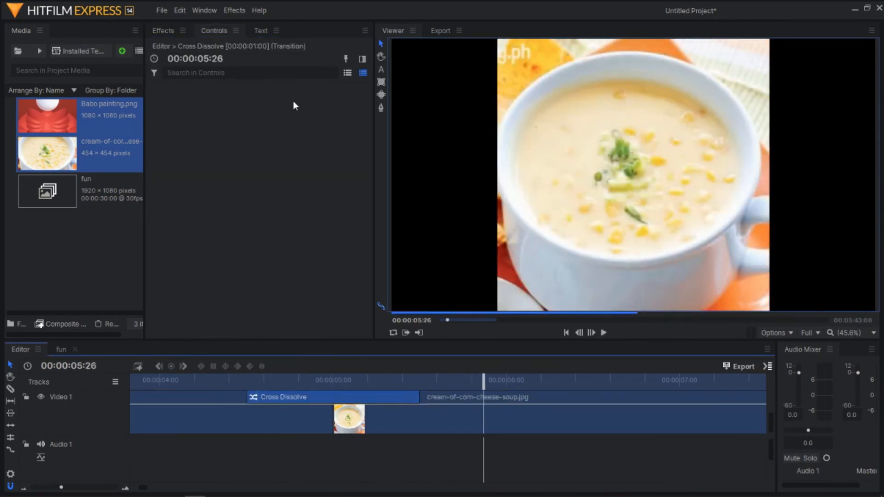
Replace the Cross Dissolve at the cut between the two image clips with the Fade to Color transition and preview it.
left_click(164, 31)
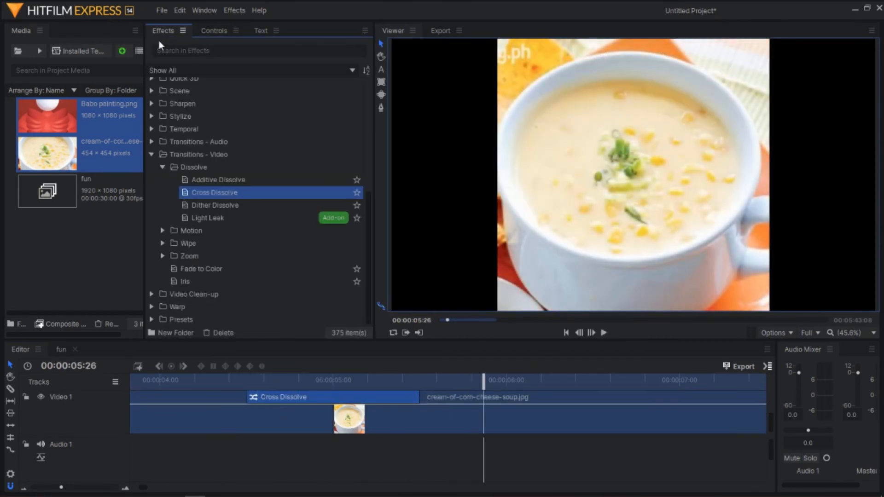
left_click_drag(185, 269, 324, 418)
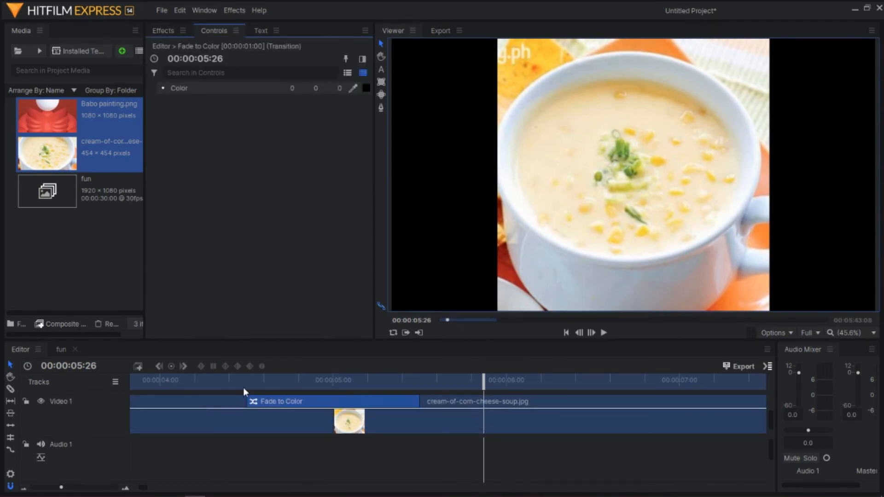
left_click(241, 382)
key("space")
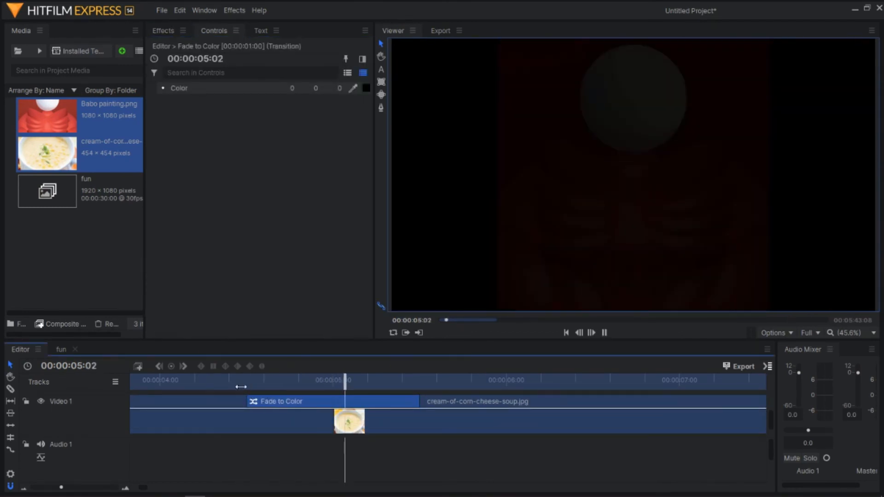
key("space")
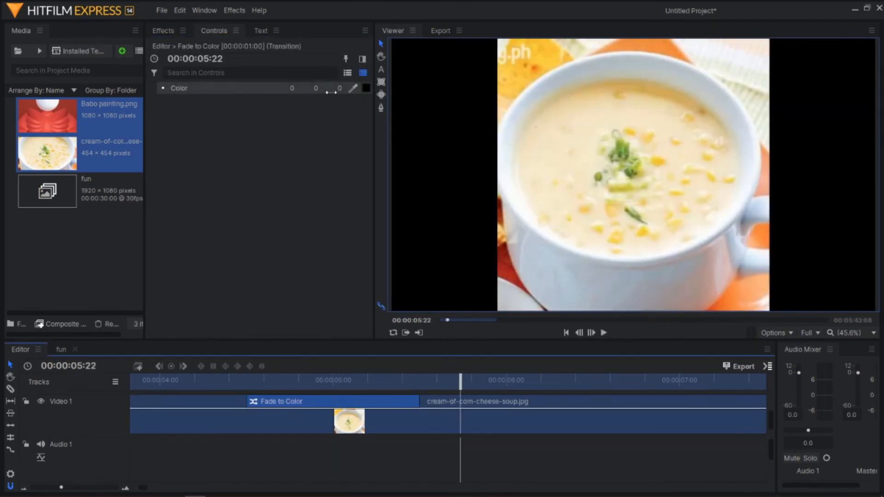
Set the Fade to Color transition's color to yellow (#e6ff00) and preview the change.
left_click(366, 87)
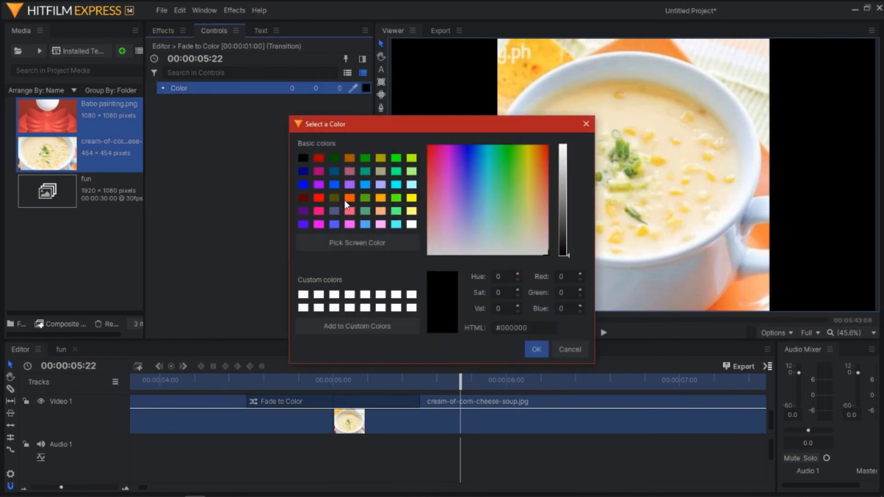
left_click_drag(491, 182, 571, 115)
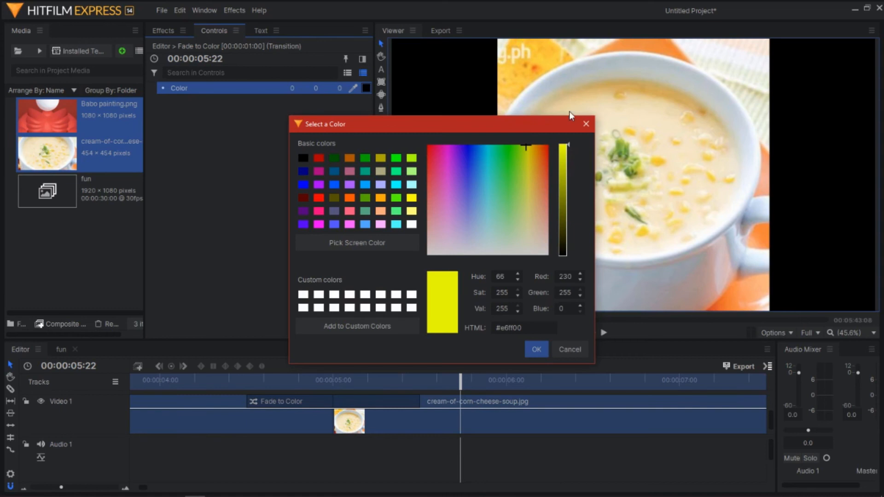
left_click(528, 354)
left_click(241, 376)
key("space")
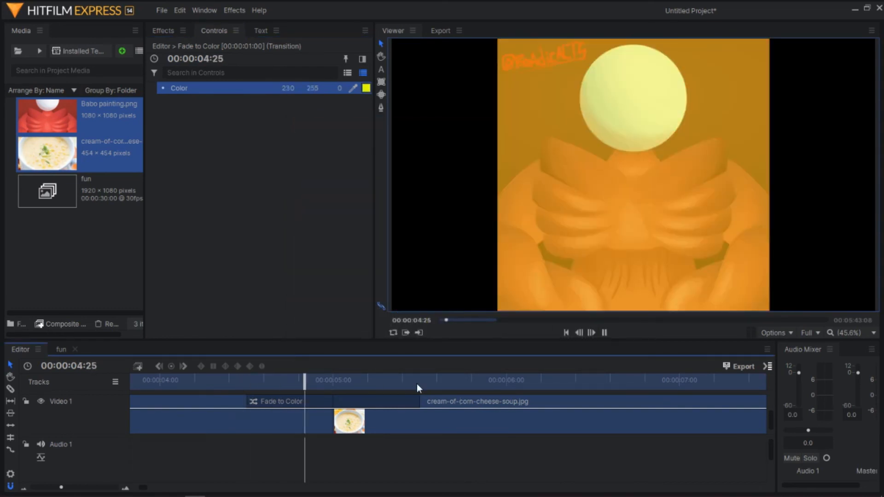
key("space")
Play back the Editor timeline from 00:00:00:00.
scroll(463, 406, "down", 4)
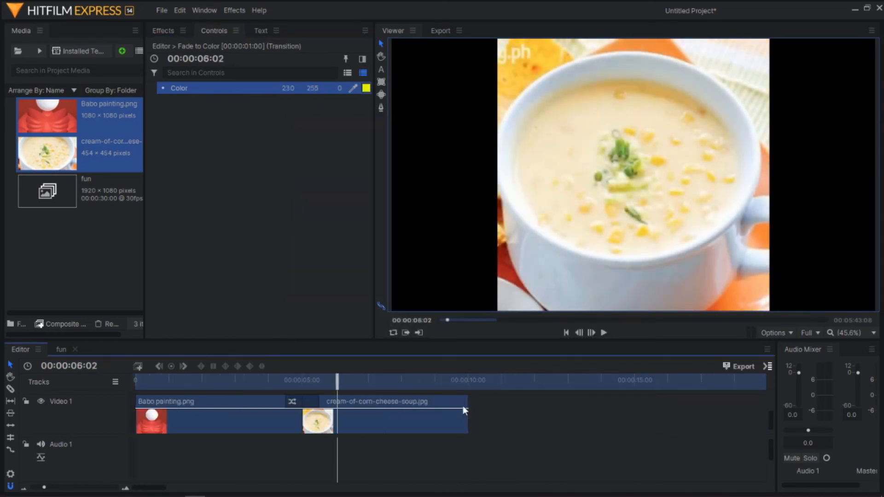
scroll(397, 400, "up", 3)
left_click_drag(367, 384, 5, 379)
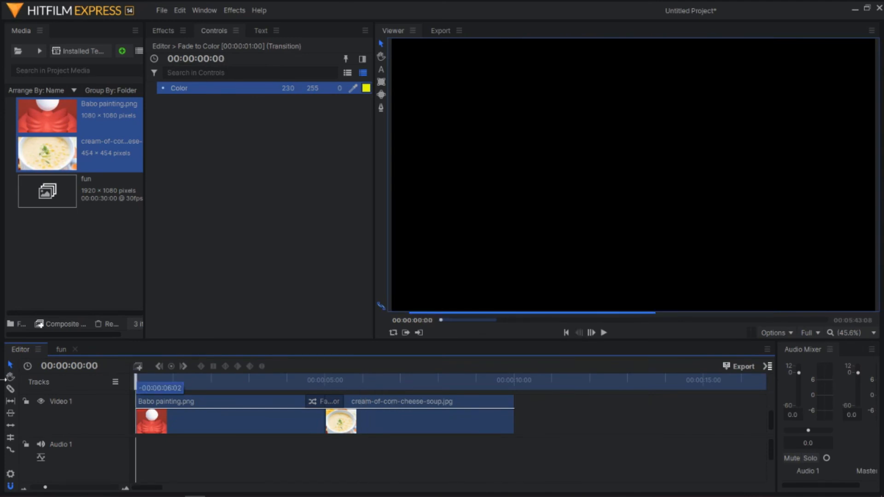
key("space")
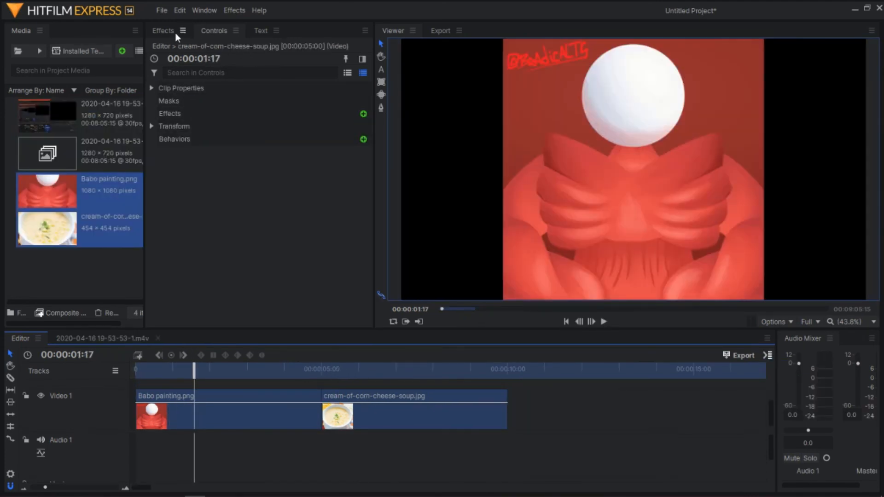
Apply Fade to Color at the cut between the Babo painting and soup clips and move the playhead to 00:00:05:00.
left_click(173, 31)
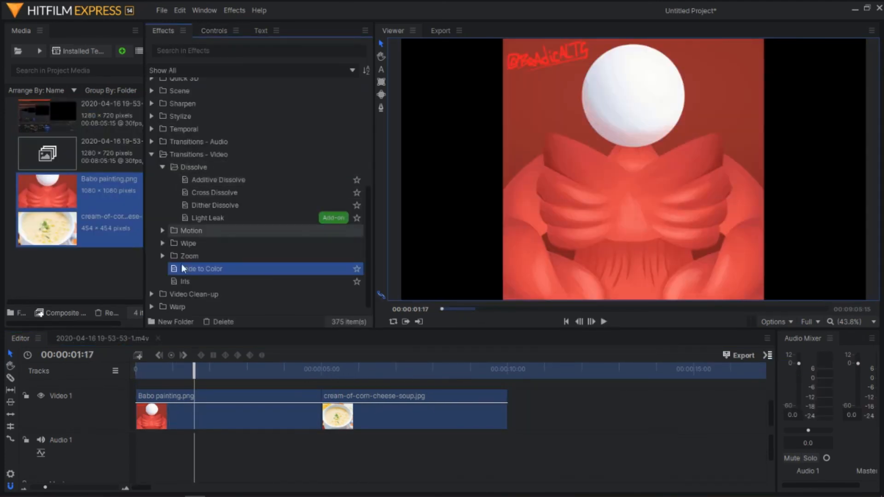
left_click_drag(181, 268, 322, 418)
left_click(325, 373)
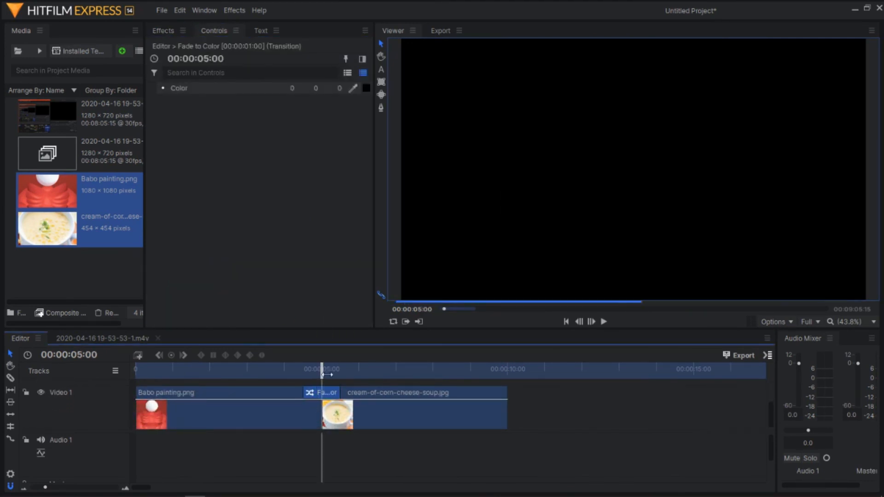
Adjust the Fade to Color transition's duration by trimming its start edge, leaving a much shorter transition around the cut.
scroll(327, 374, "up", 3)
left_click_drag(396, 393, 362, 405)
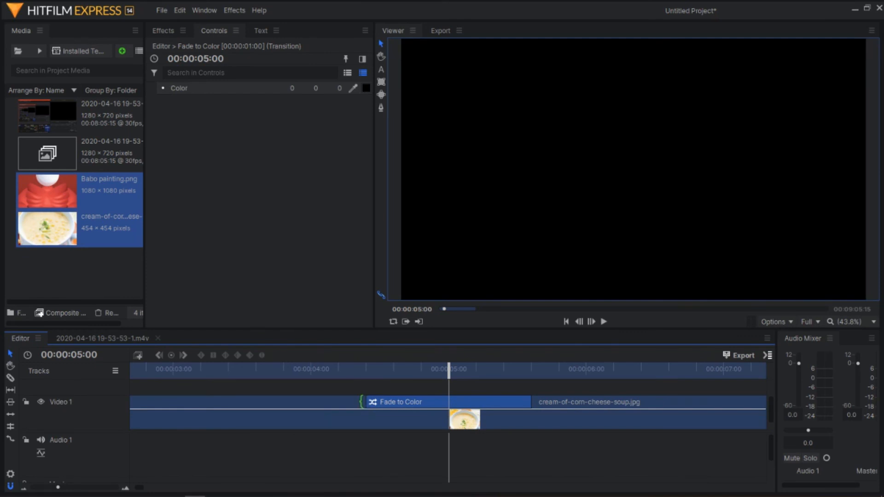
left_click_drag(362, 402, 381, 406)
right_click(365, 409)
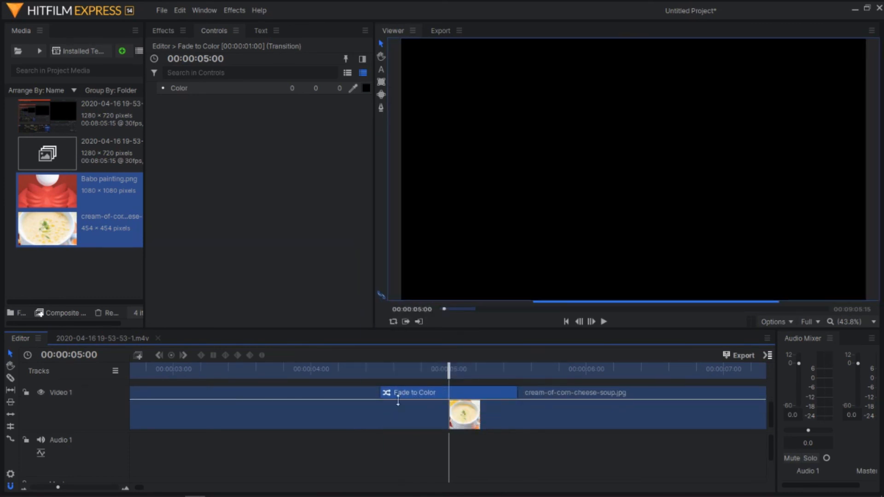
left_click(377, 391)
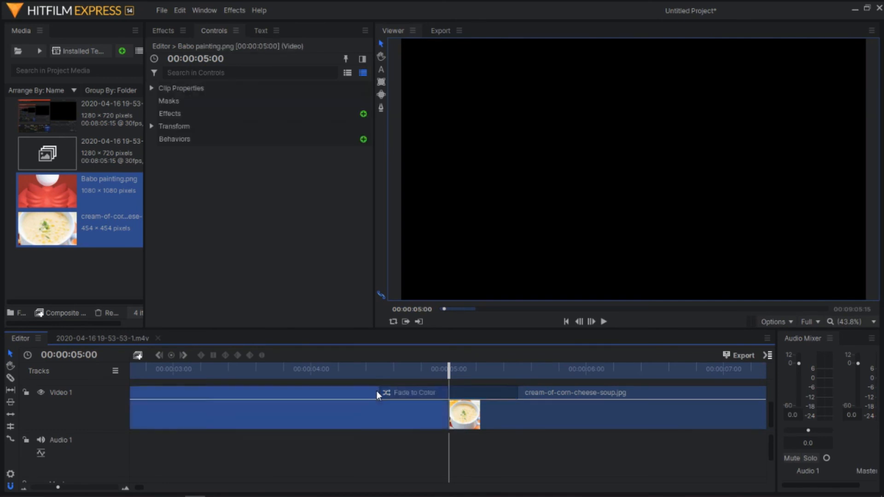
left_click_drag(448, 393, 330, 387)
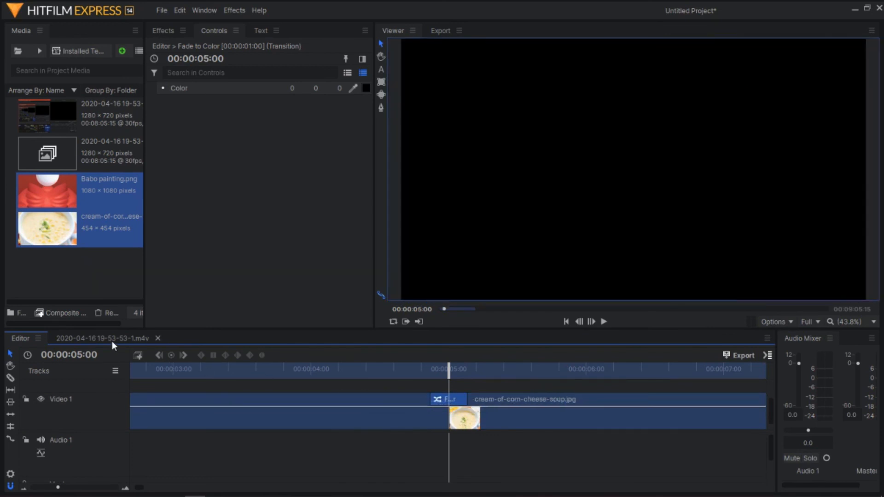
double_click(428, 420)
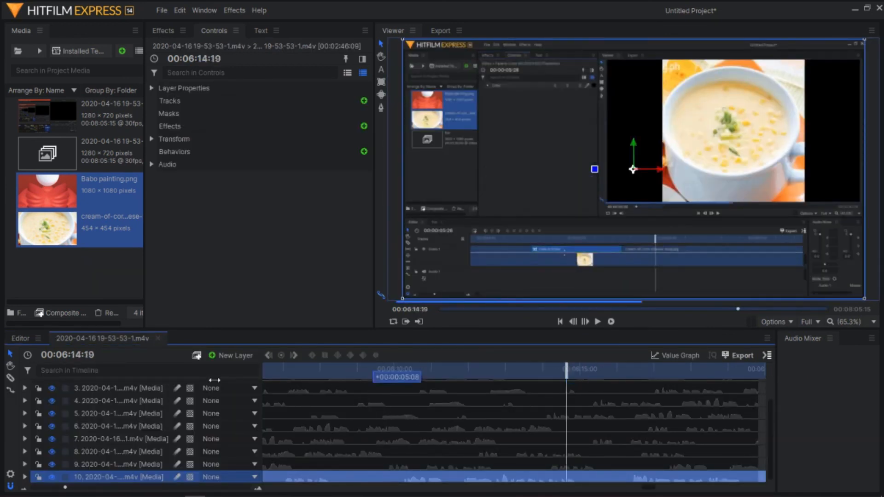
left_click(23, 450)
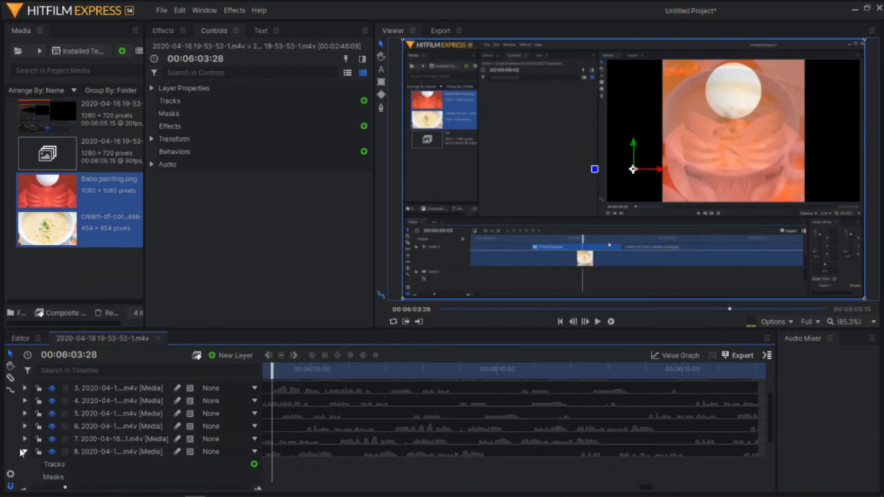
left_click(23, 450)
left_click(20, 341)
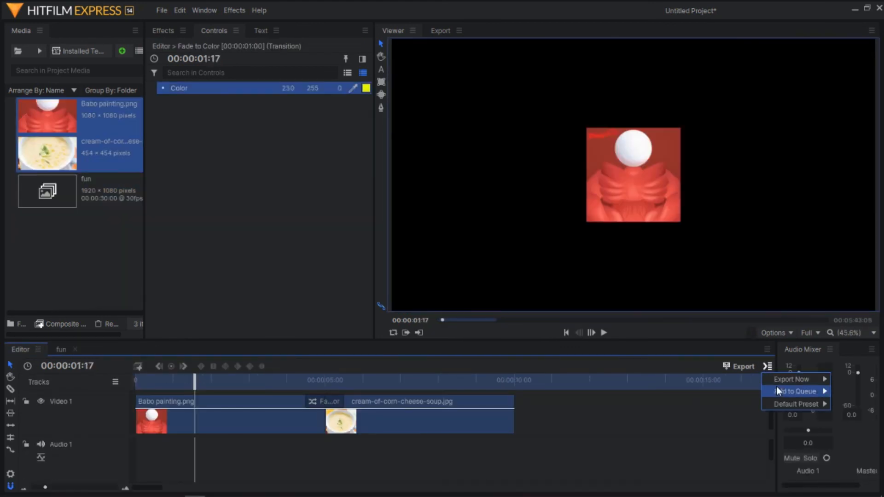
Add the Editor timeline's Contents to the export queue.
mouse_move(782, 392)
mouse_move(812, 391)
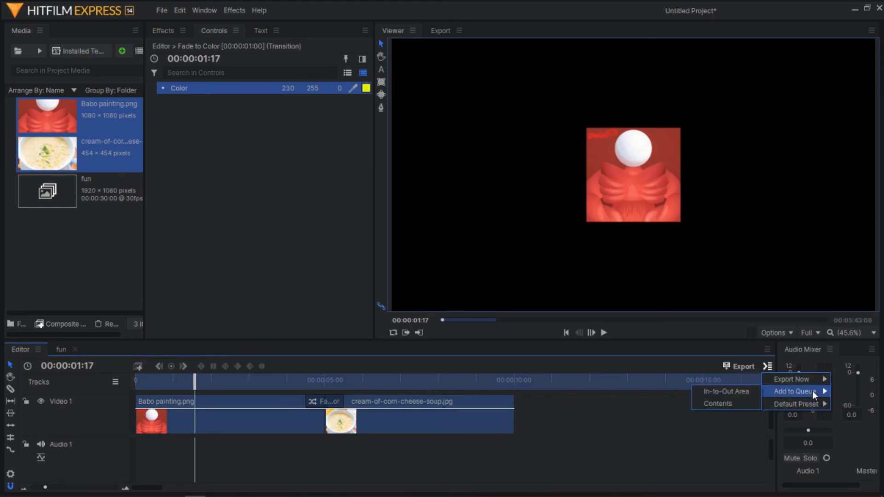
left_click(741, 404)
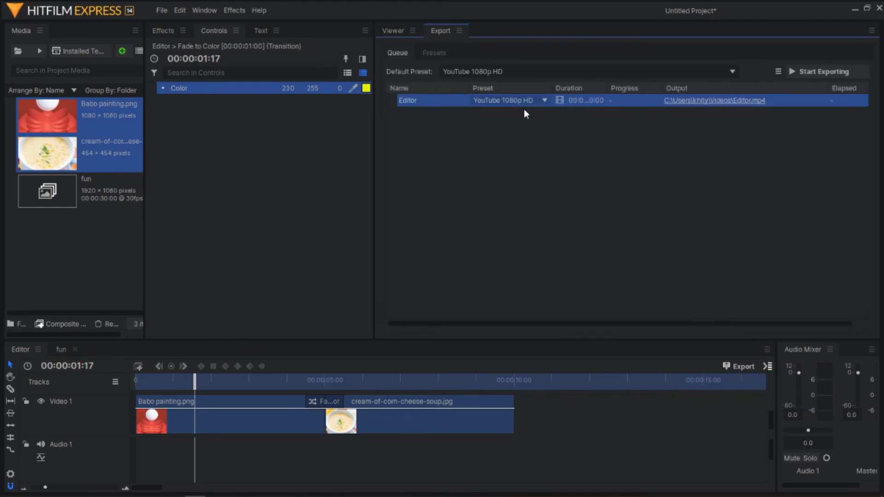
Set the queued export's output file name to fruit, as an MP4 in the Videos folder.
left_click(711, 101)
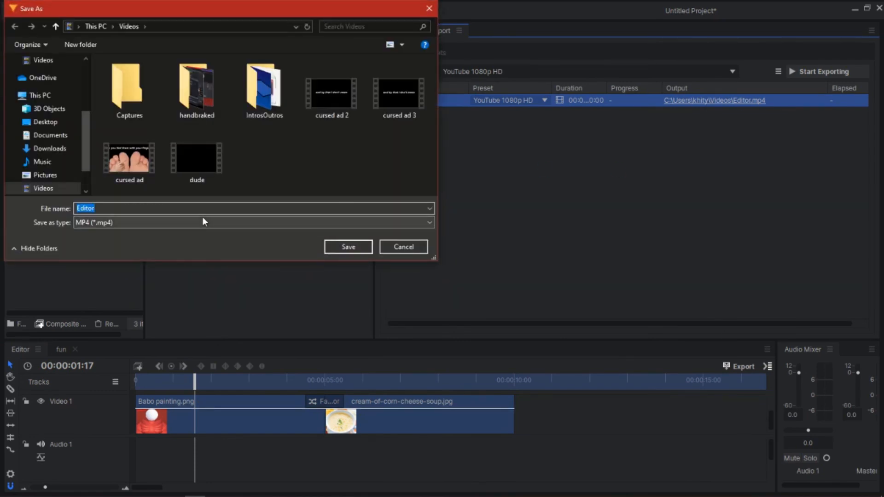
type("fruit")
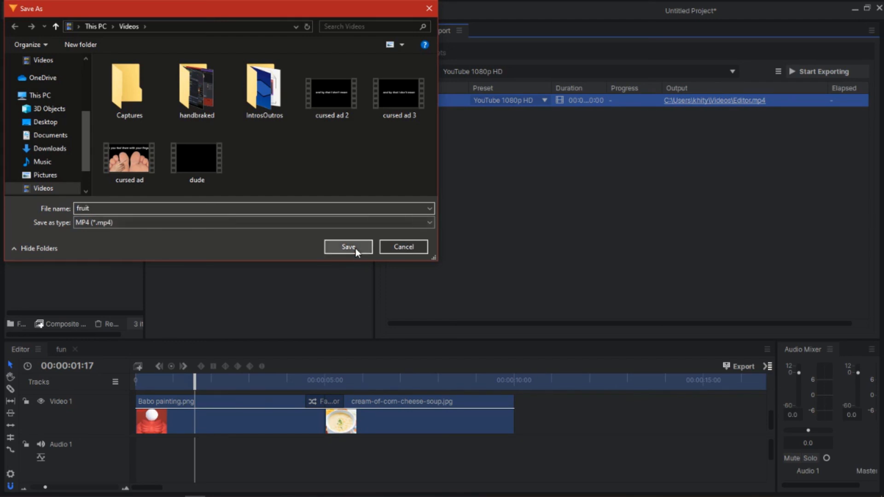
left_click(349, 247)
Start exporting the queued Editor timeline, suspend the export and delete the task from the queue.
left_click(809, 70)
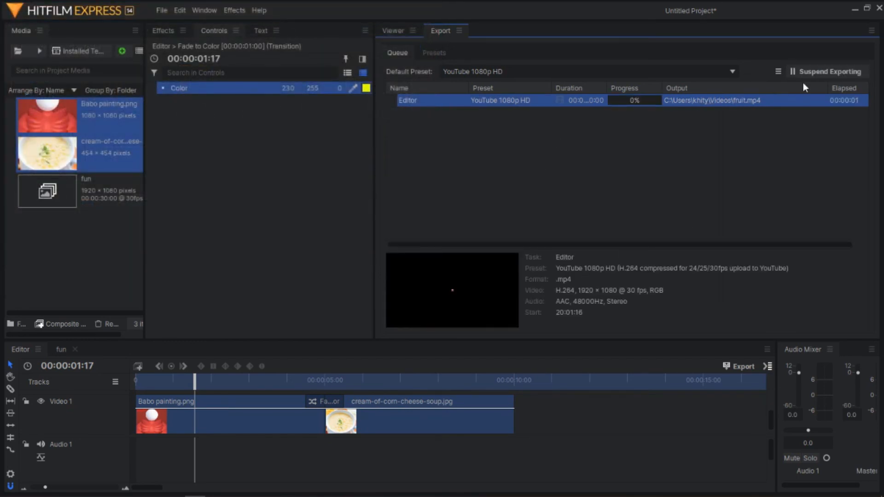
left_click(806, 71)
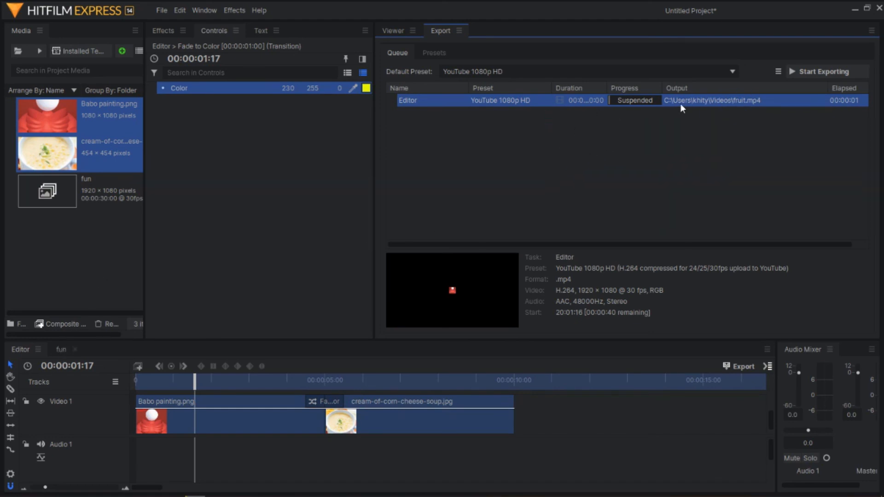
key("Delete")
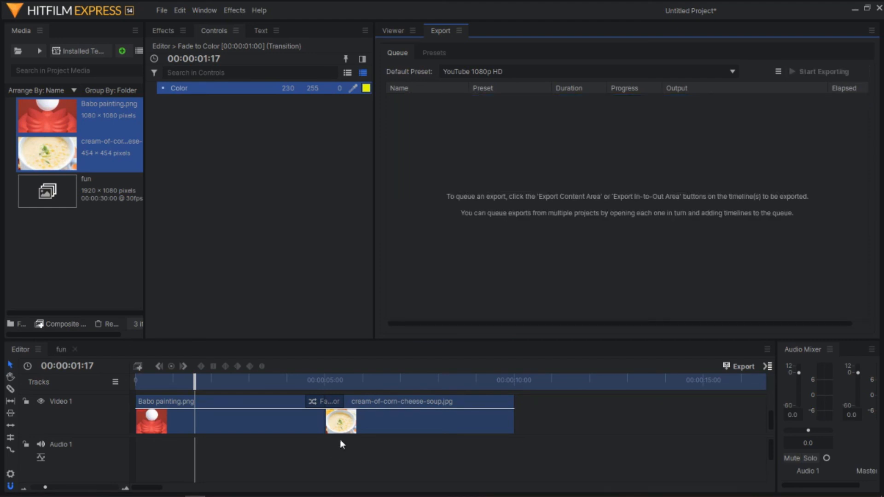
mouse_move(212, 496)
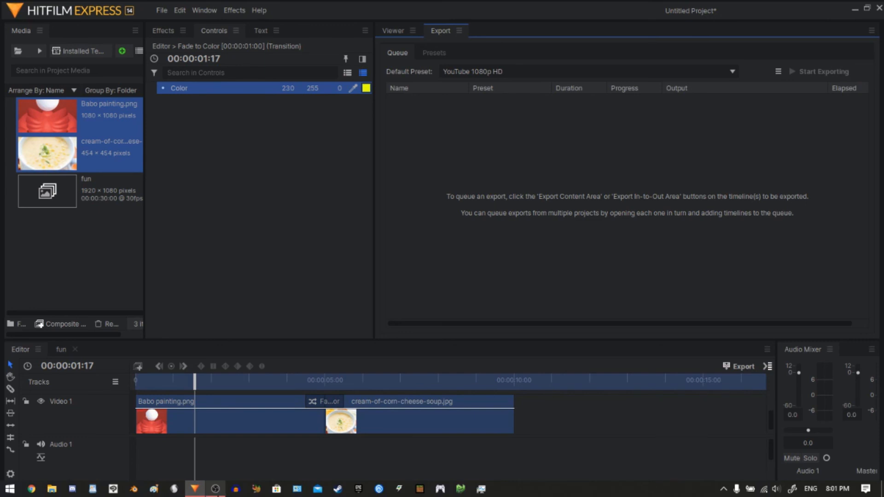